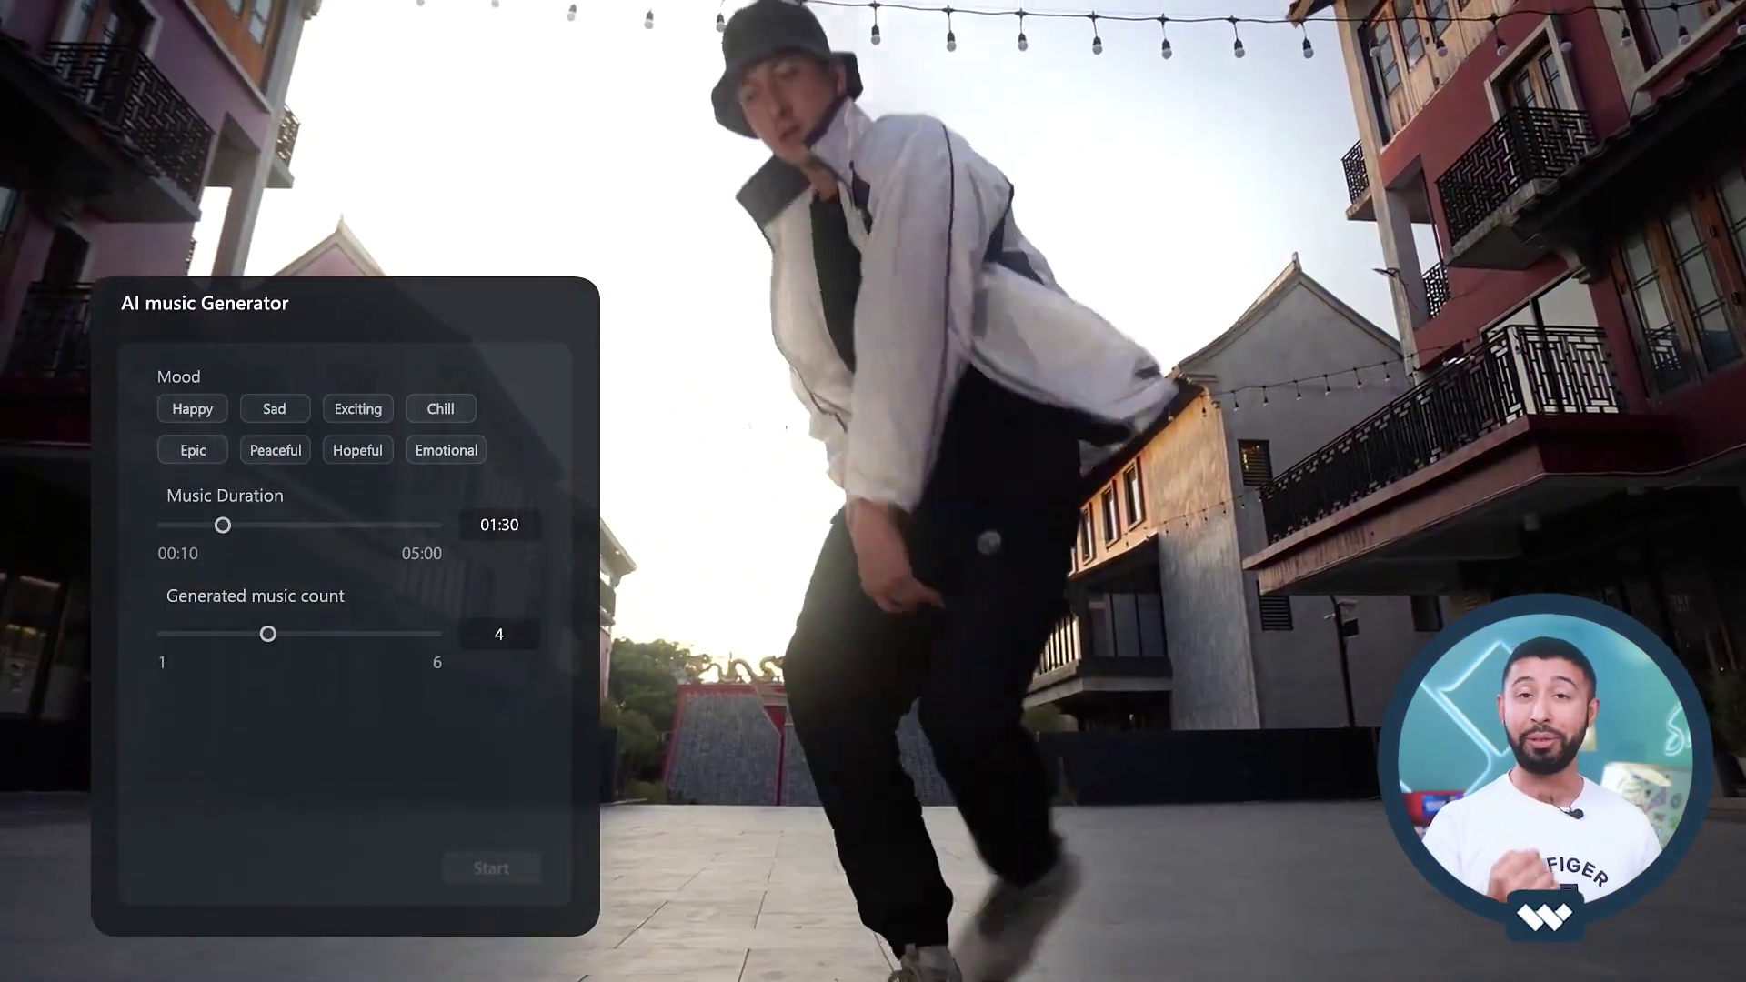
pyautogui.click(195, 408)
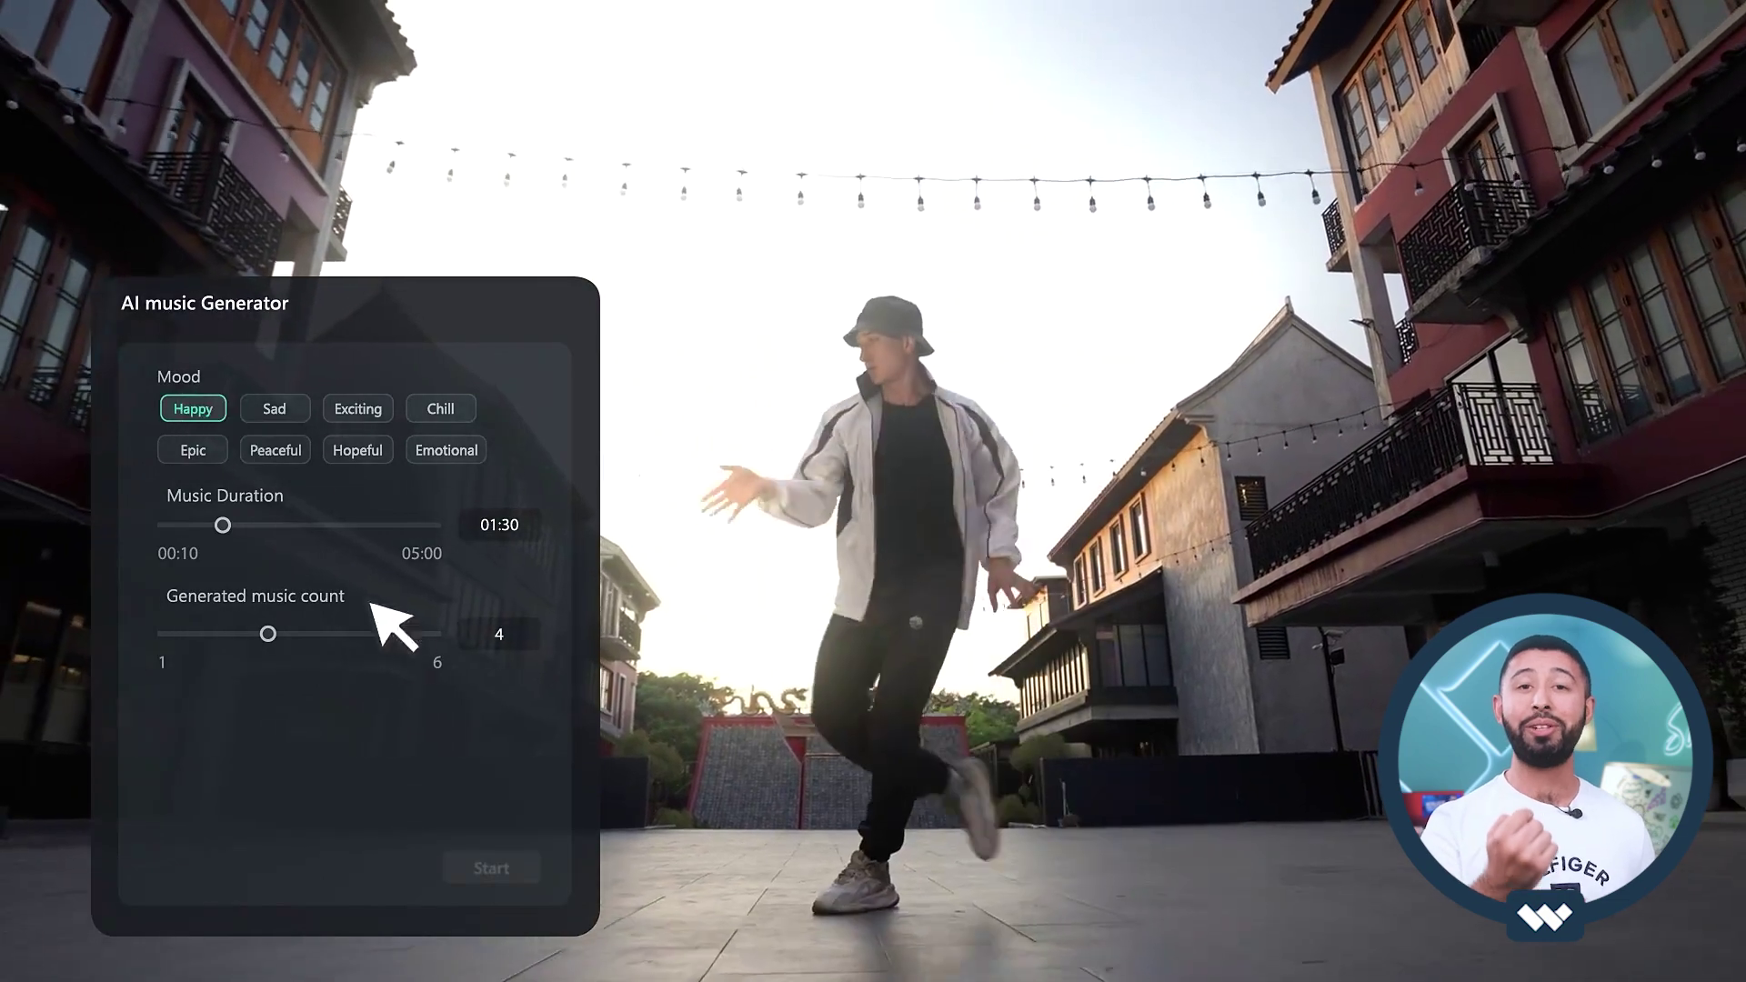
pyautogui.click(532, 868)
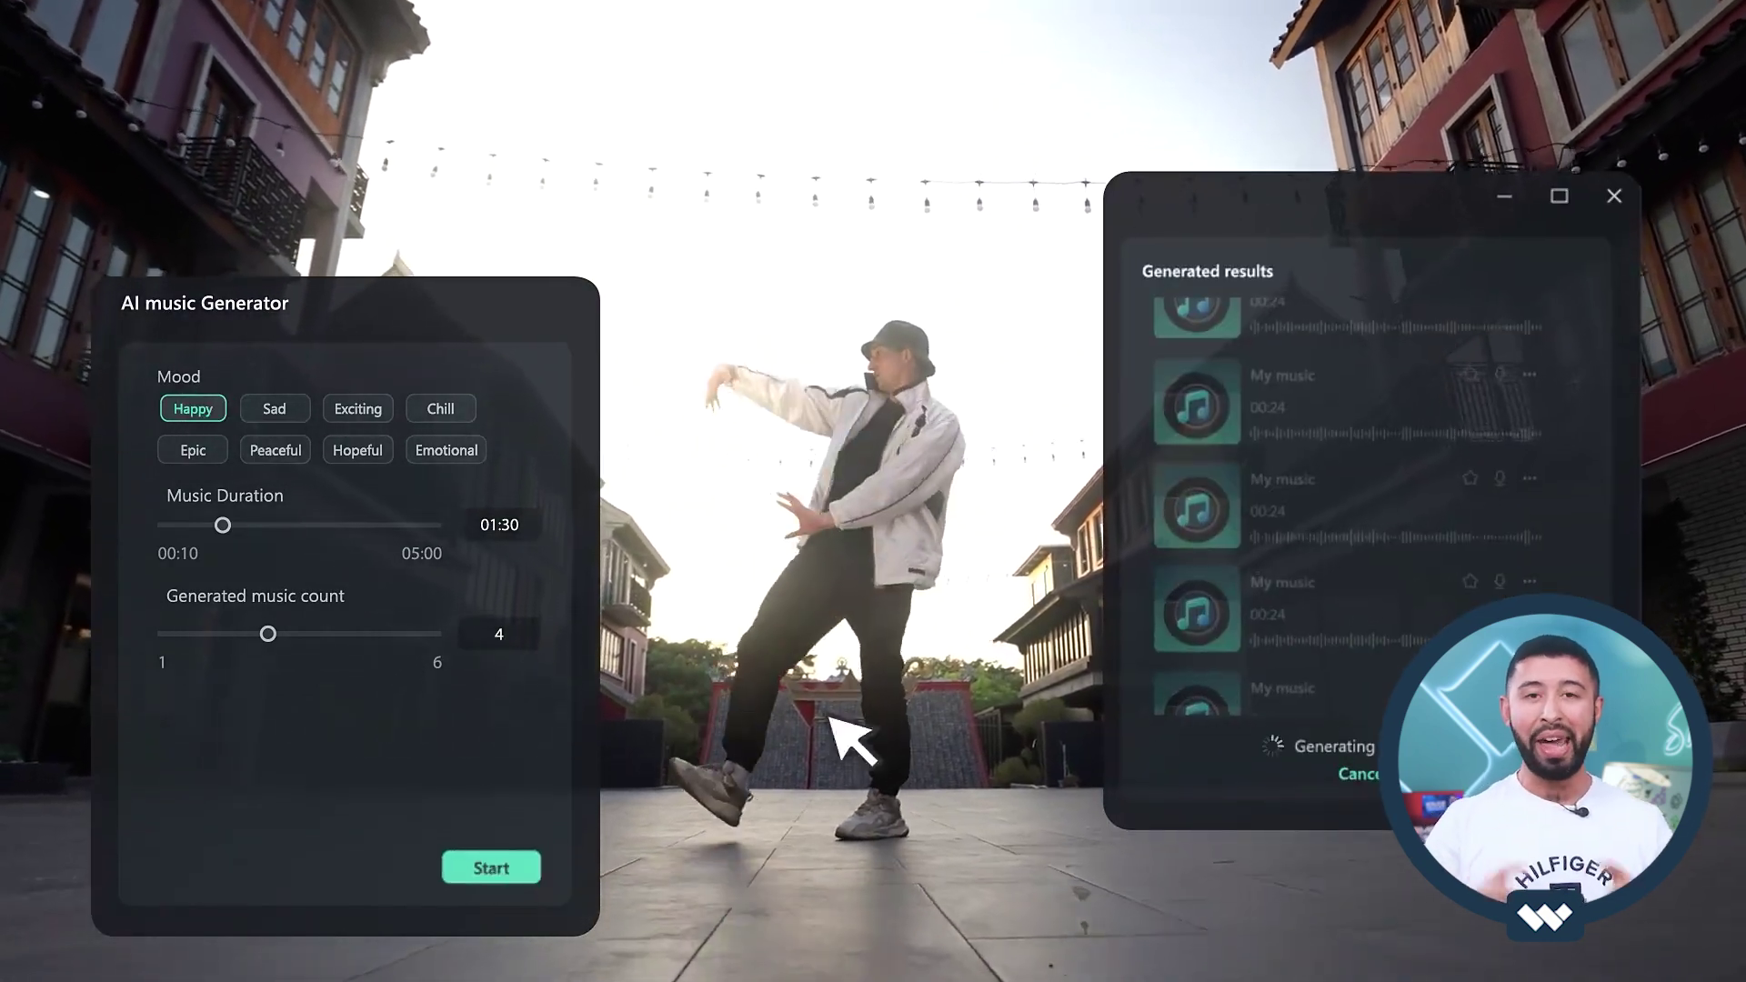
pyautogui.click(1434, 429)
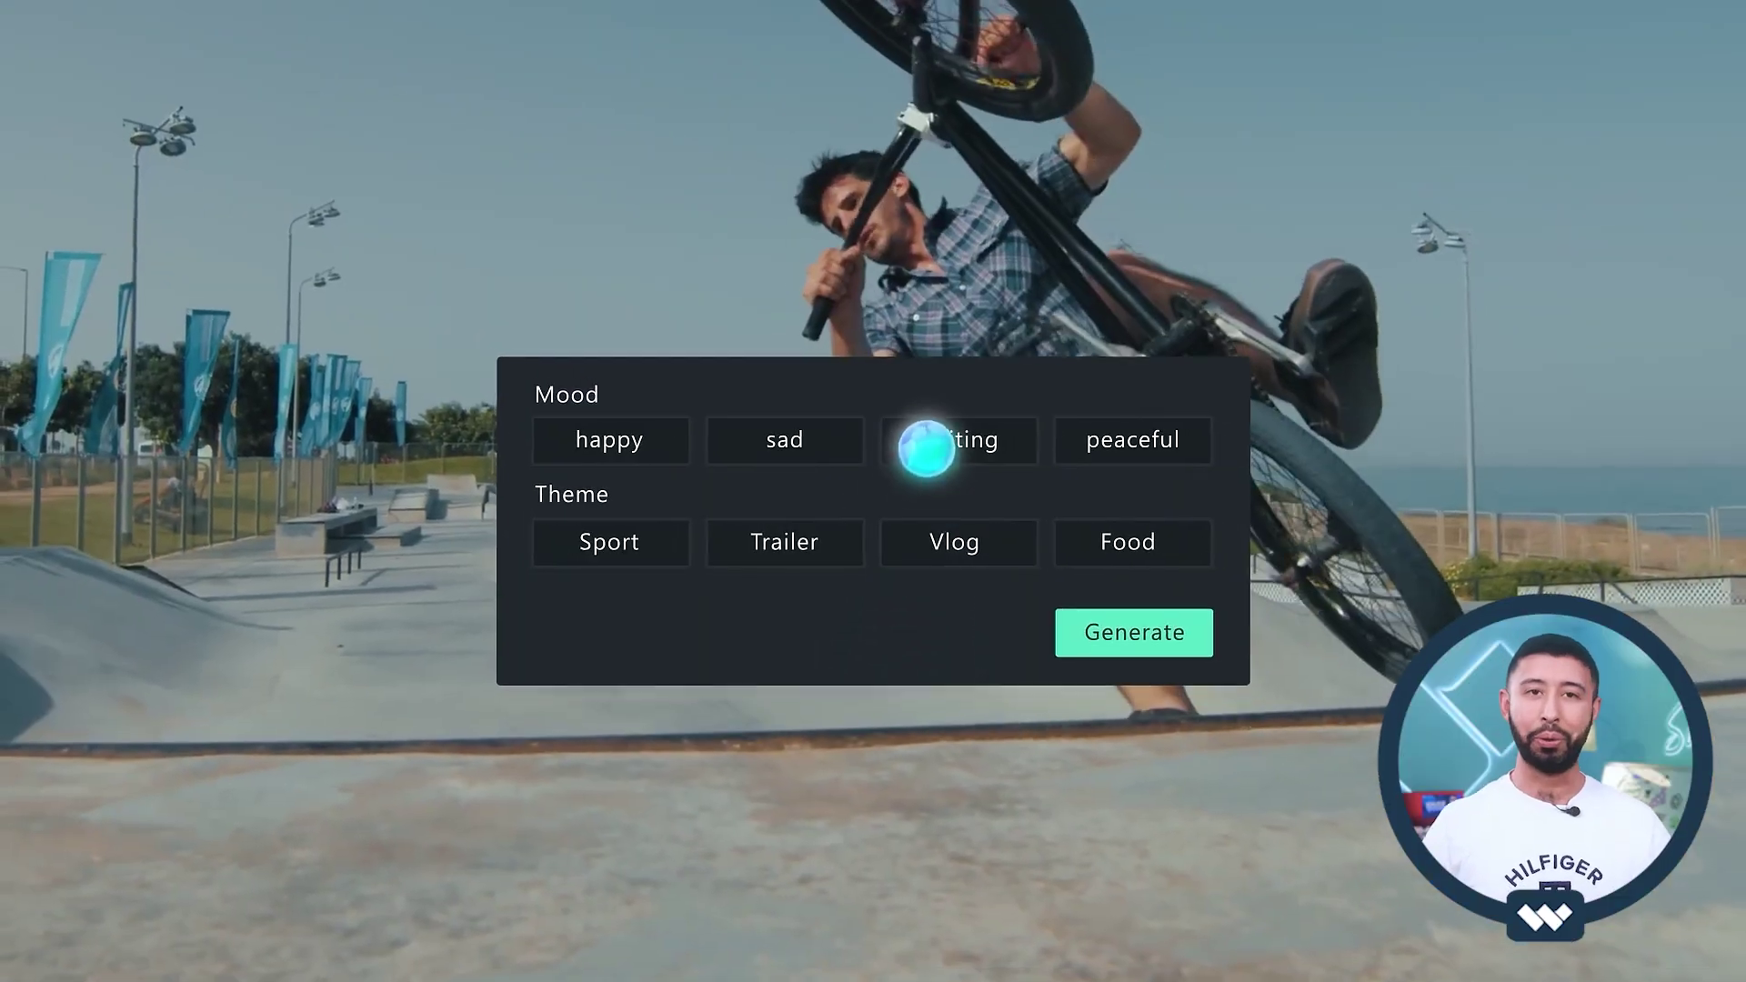
pyautogui.click(925, 446)
pyautogui.click(608, 544)
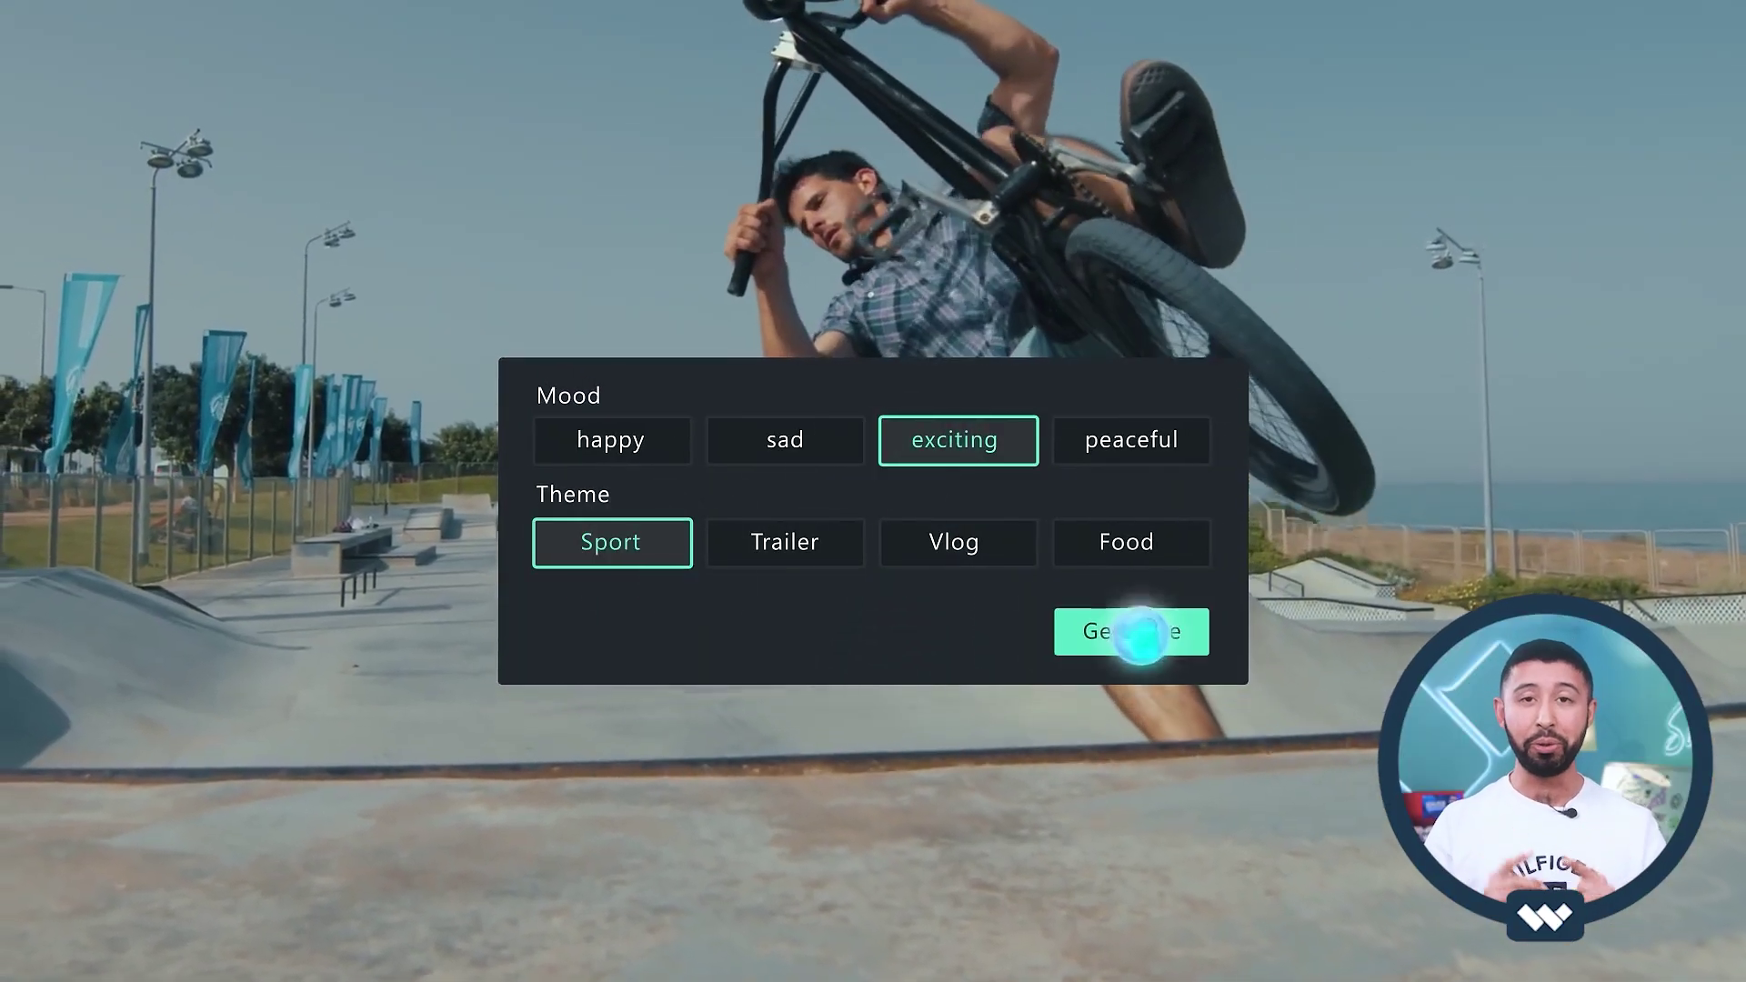
pyautogui.click(1123, 632)
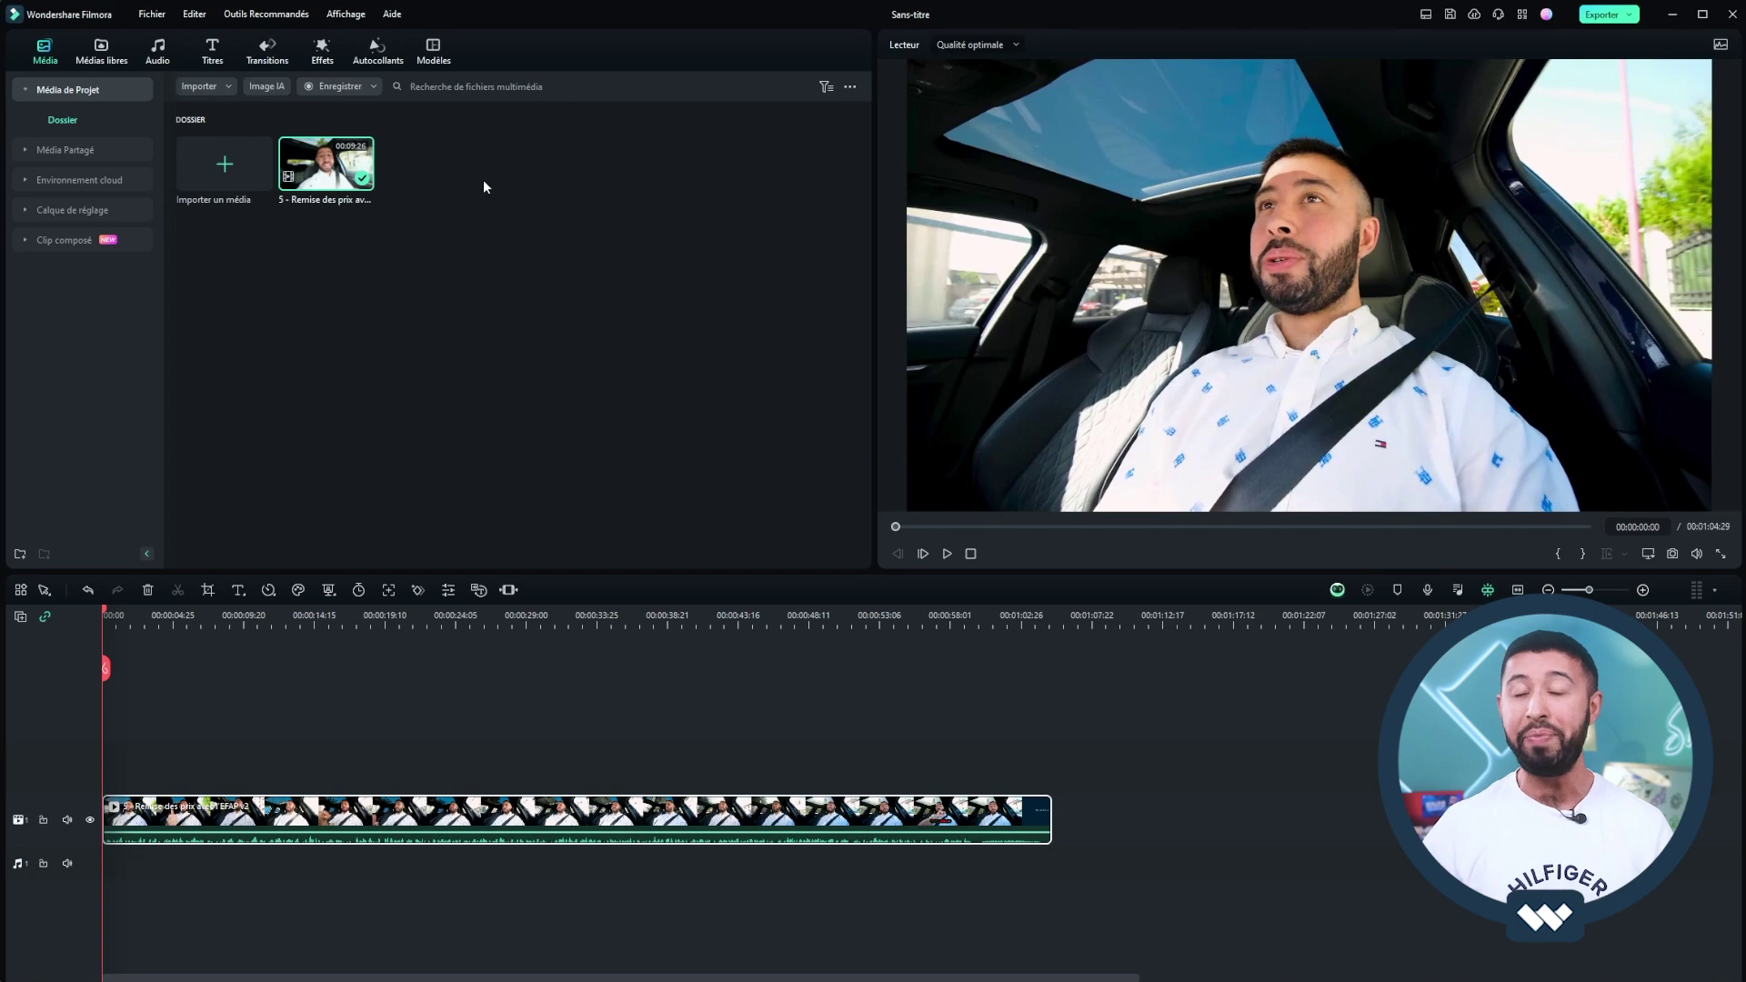
# Step: Open the AI music generator from the Musique IA category of the audio library
pyautogui.click(158, 57)
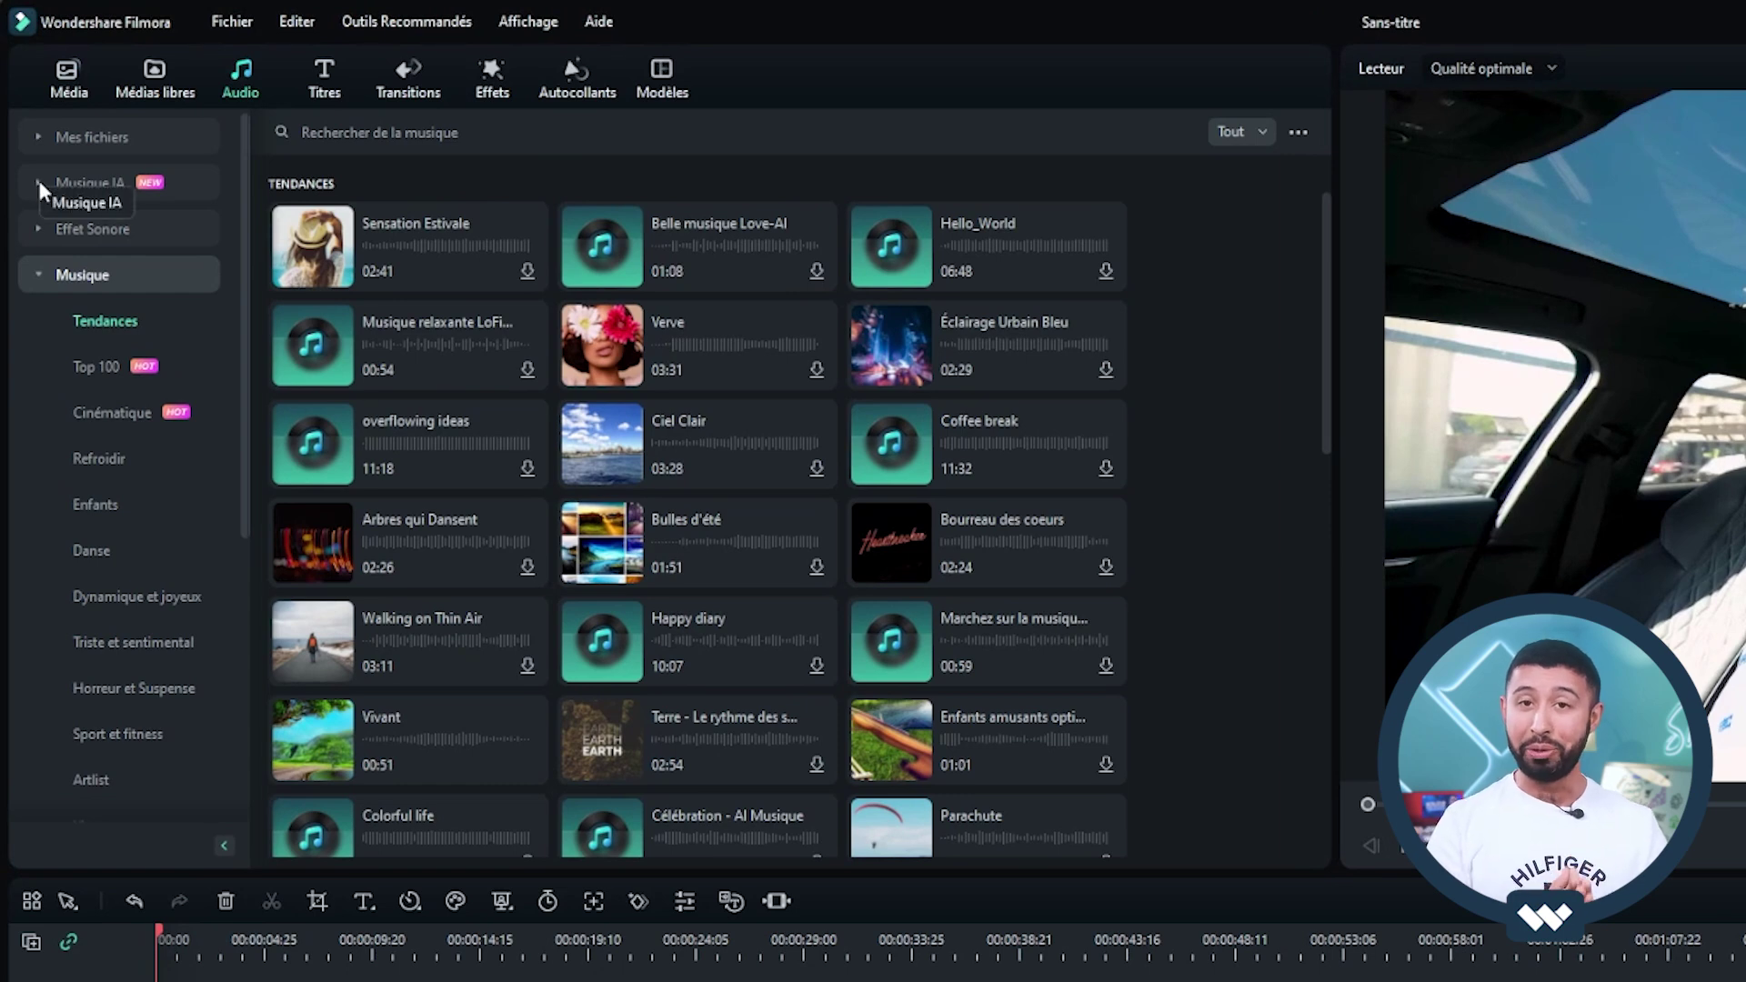
pyautogui.click(40, 187)
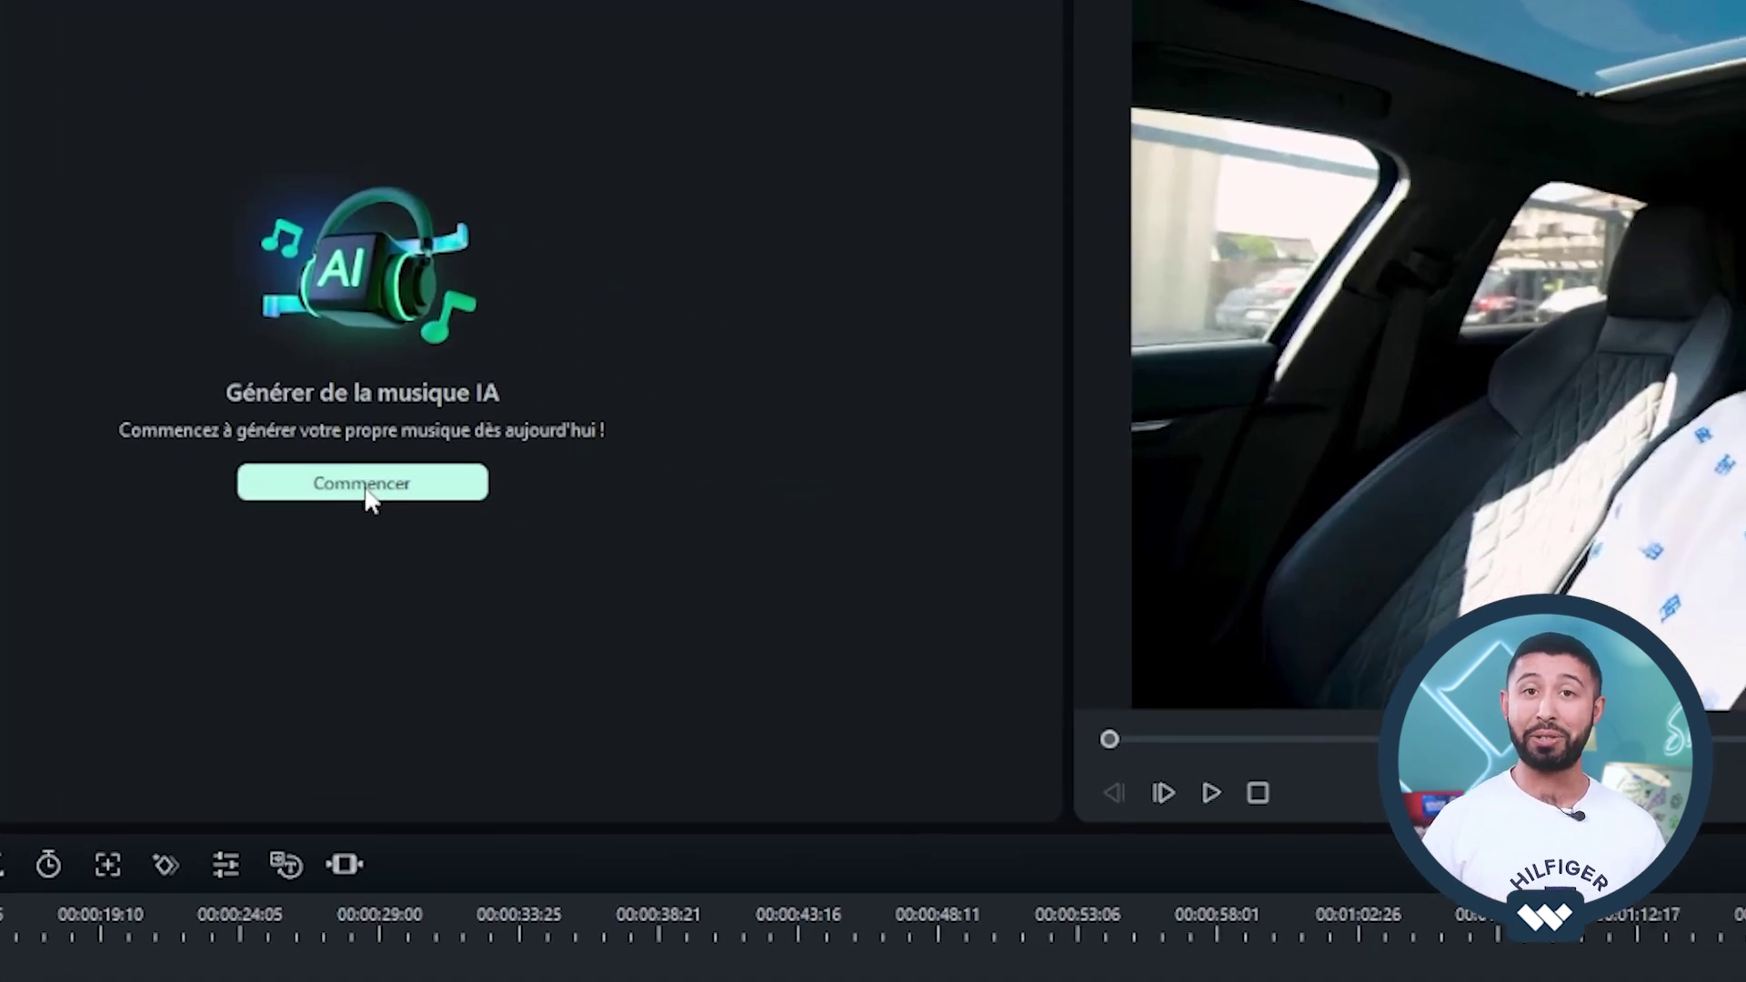
pyautogui.click(791, 607)
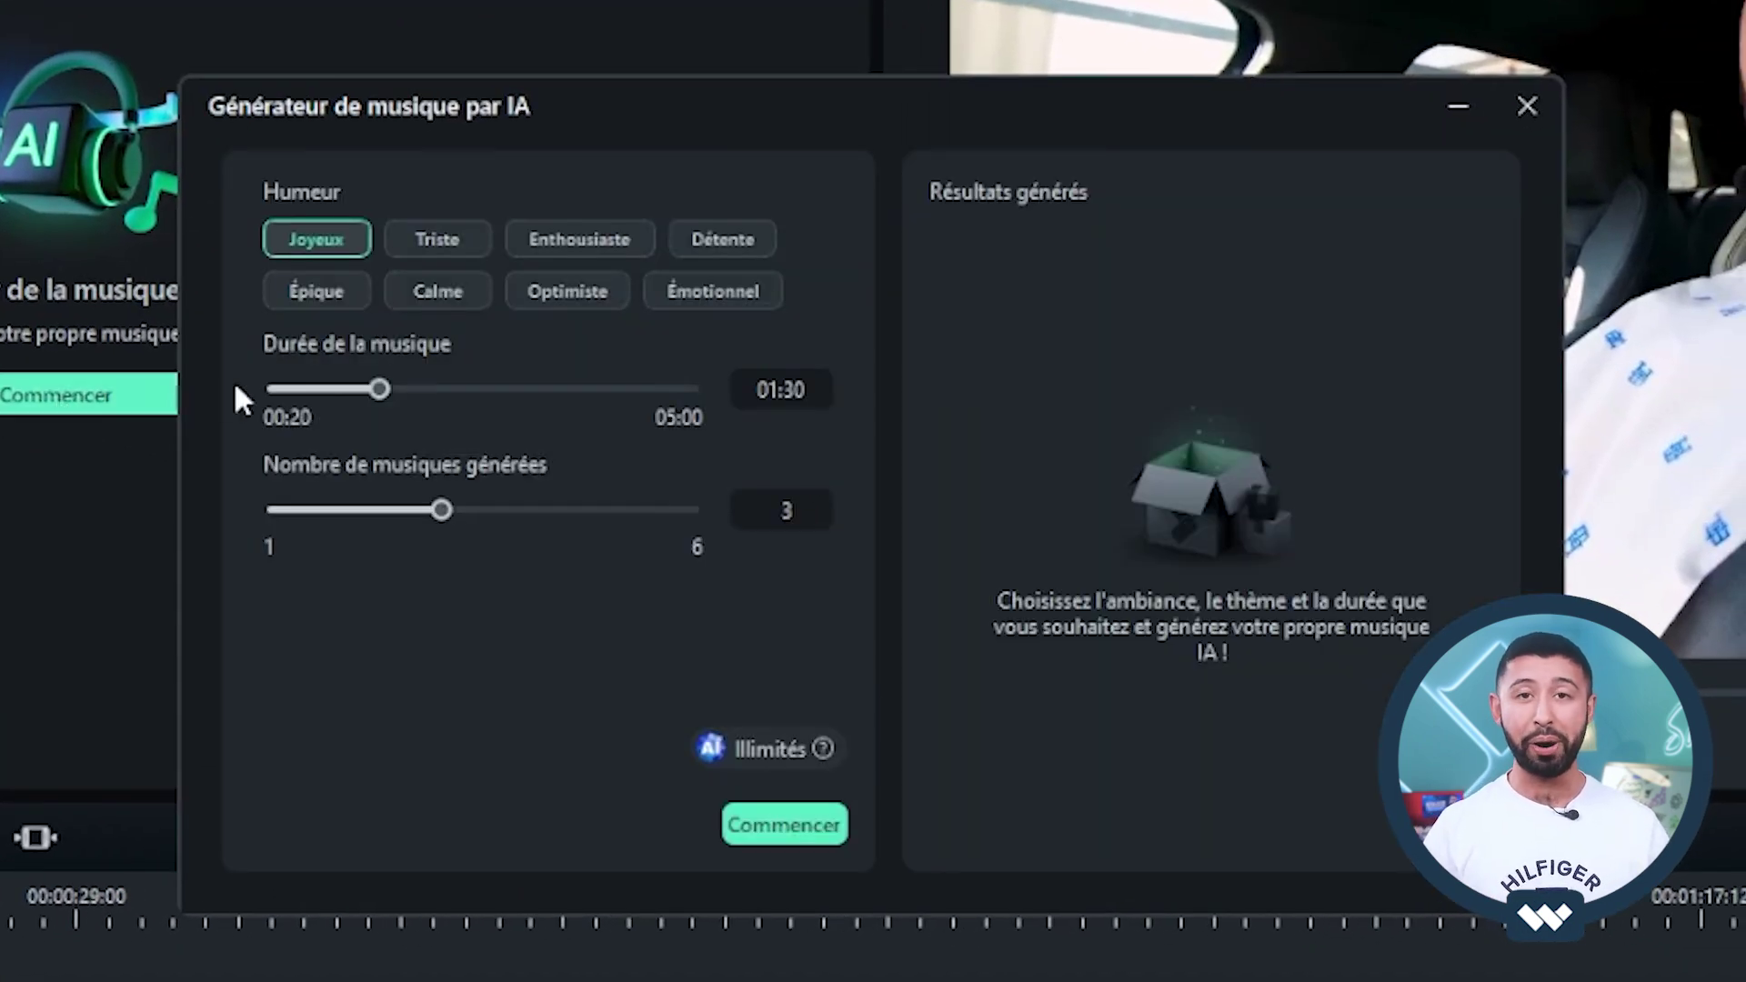
# Step: Generate 6 AI music tracks with the Épique mood and a duration of 02:00 each
pyautogui.moveTo(379, 389); pyautogui.dragTo(424, 384)
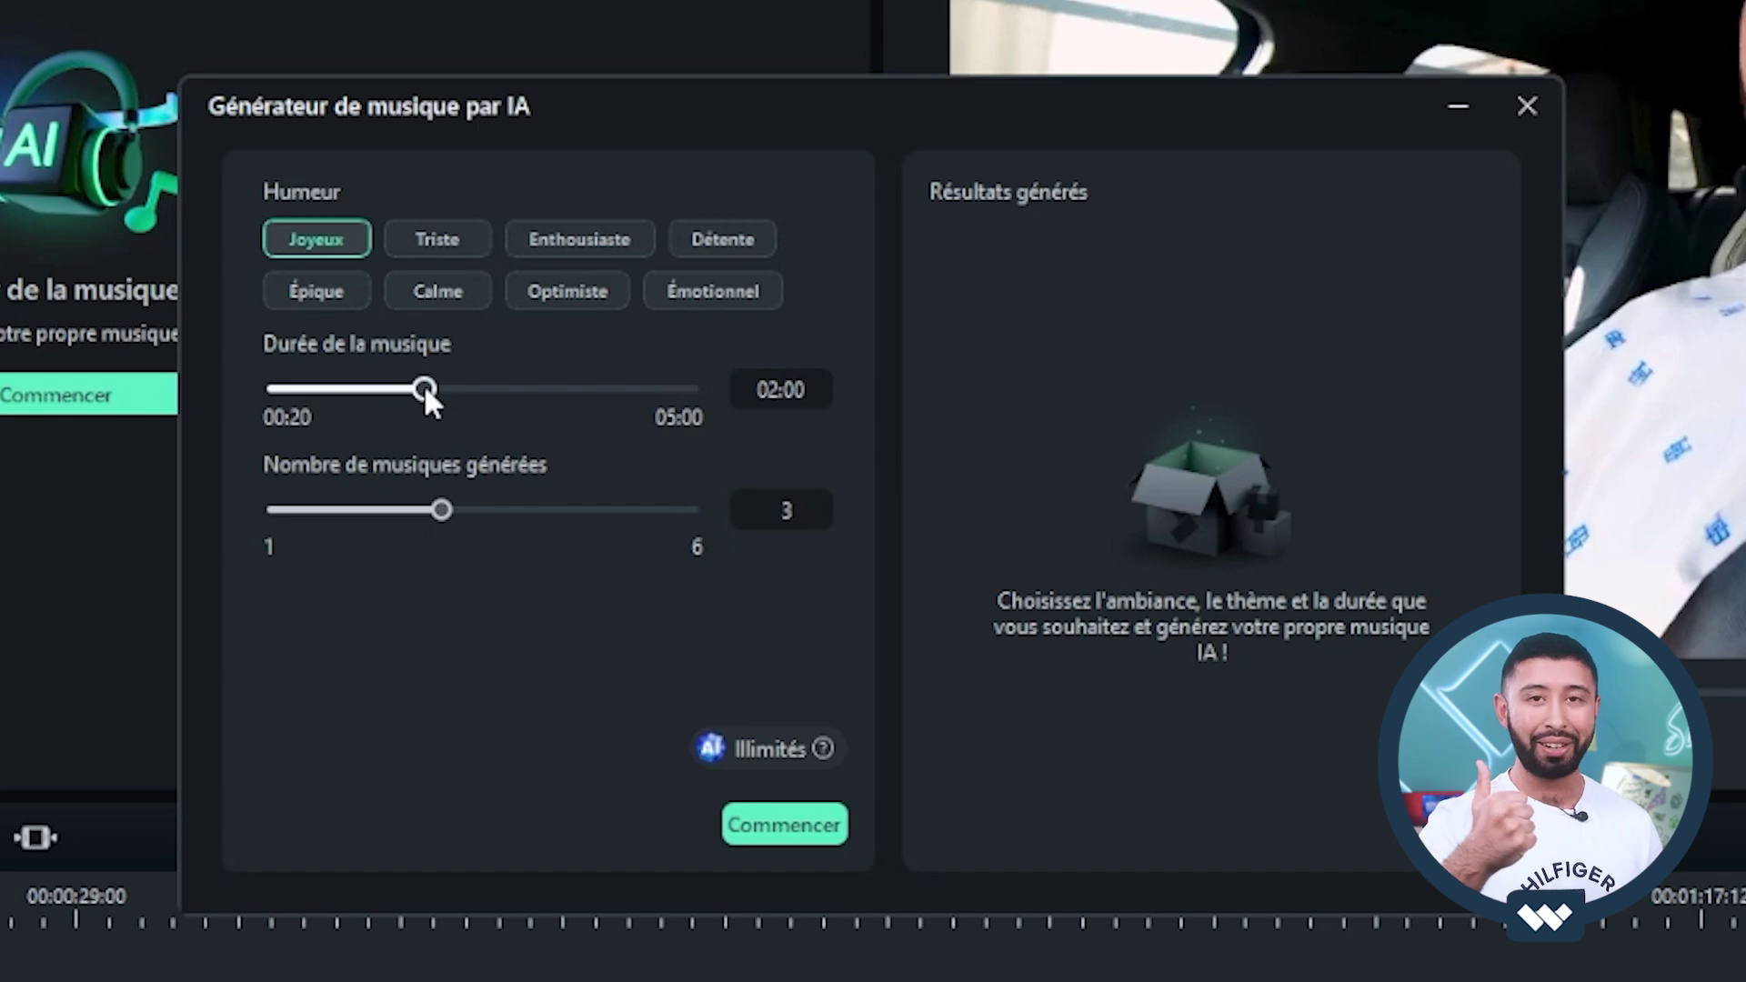
pyautogui.click(487, 247)
pyautogui.click(741, 251)
pyautogui.click(714, 289)
pyautogui.click(437, 290)
pyautogui.click(319, 291)
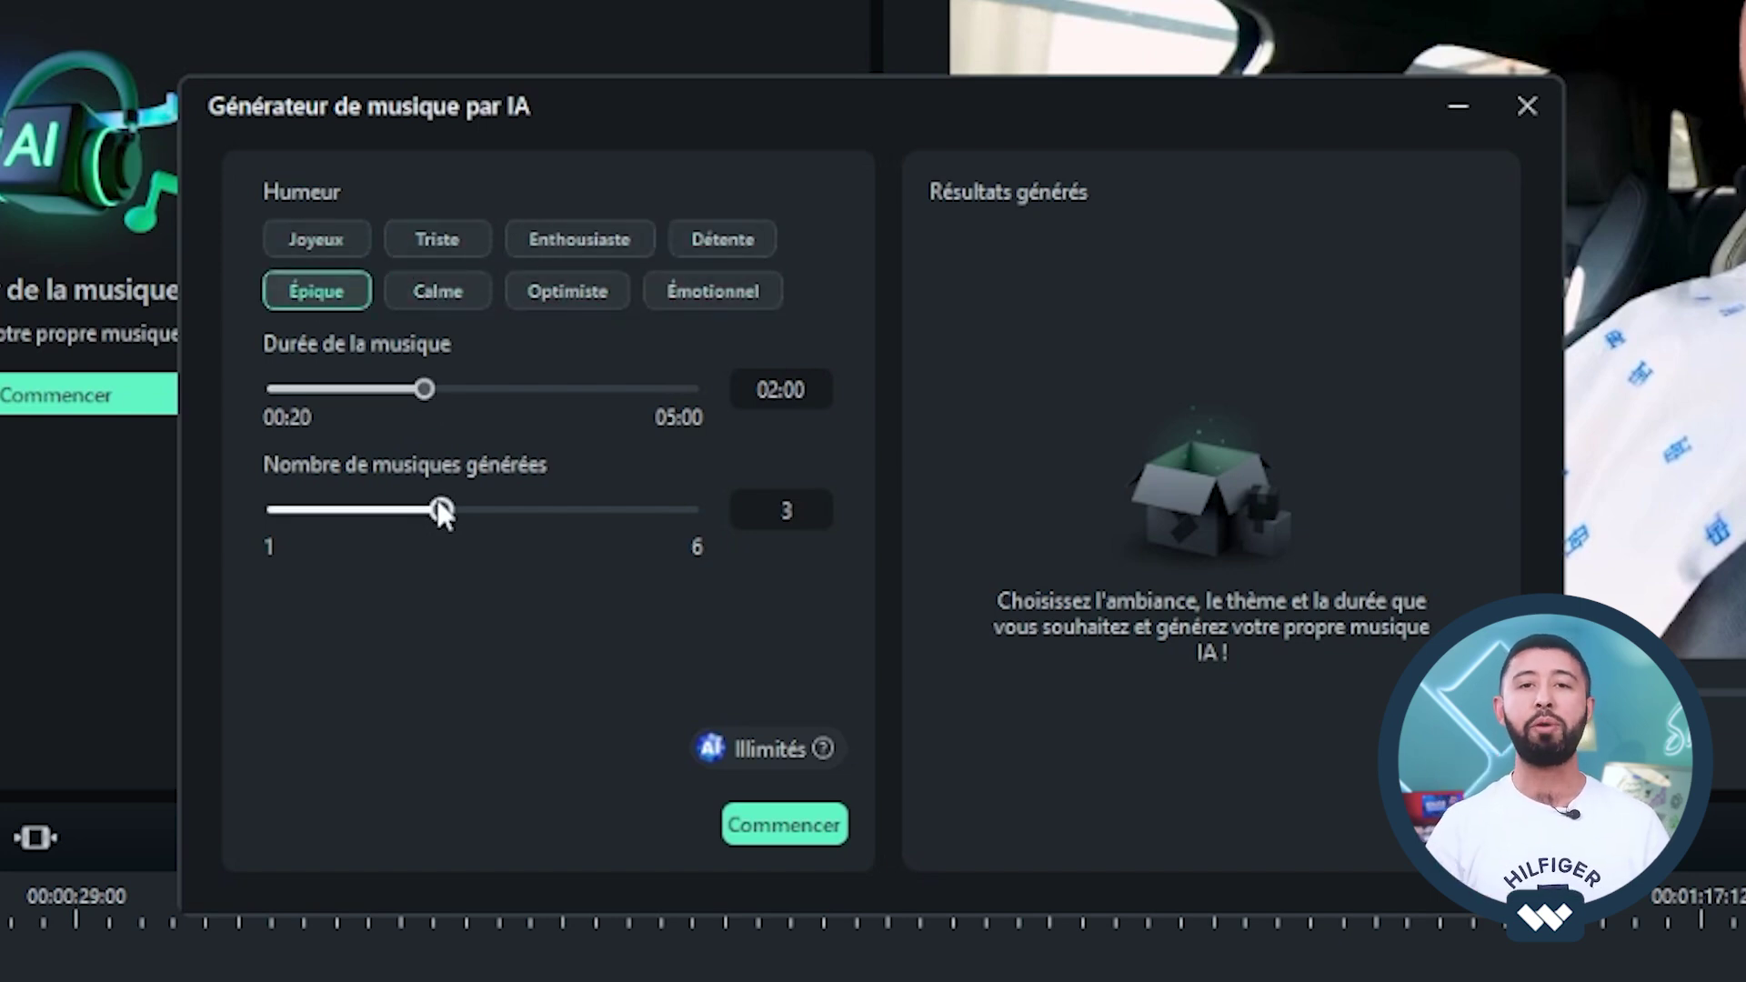
pyautogui.moveTo(441, 509); pyautogui.dragTo(778, 510)
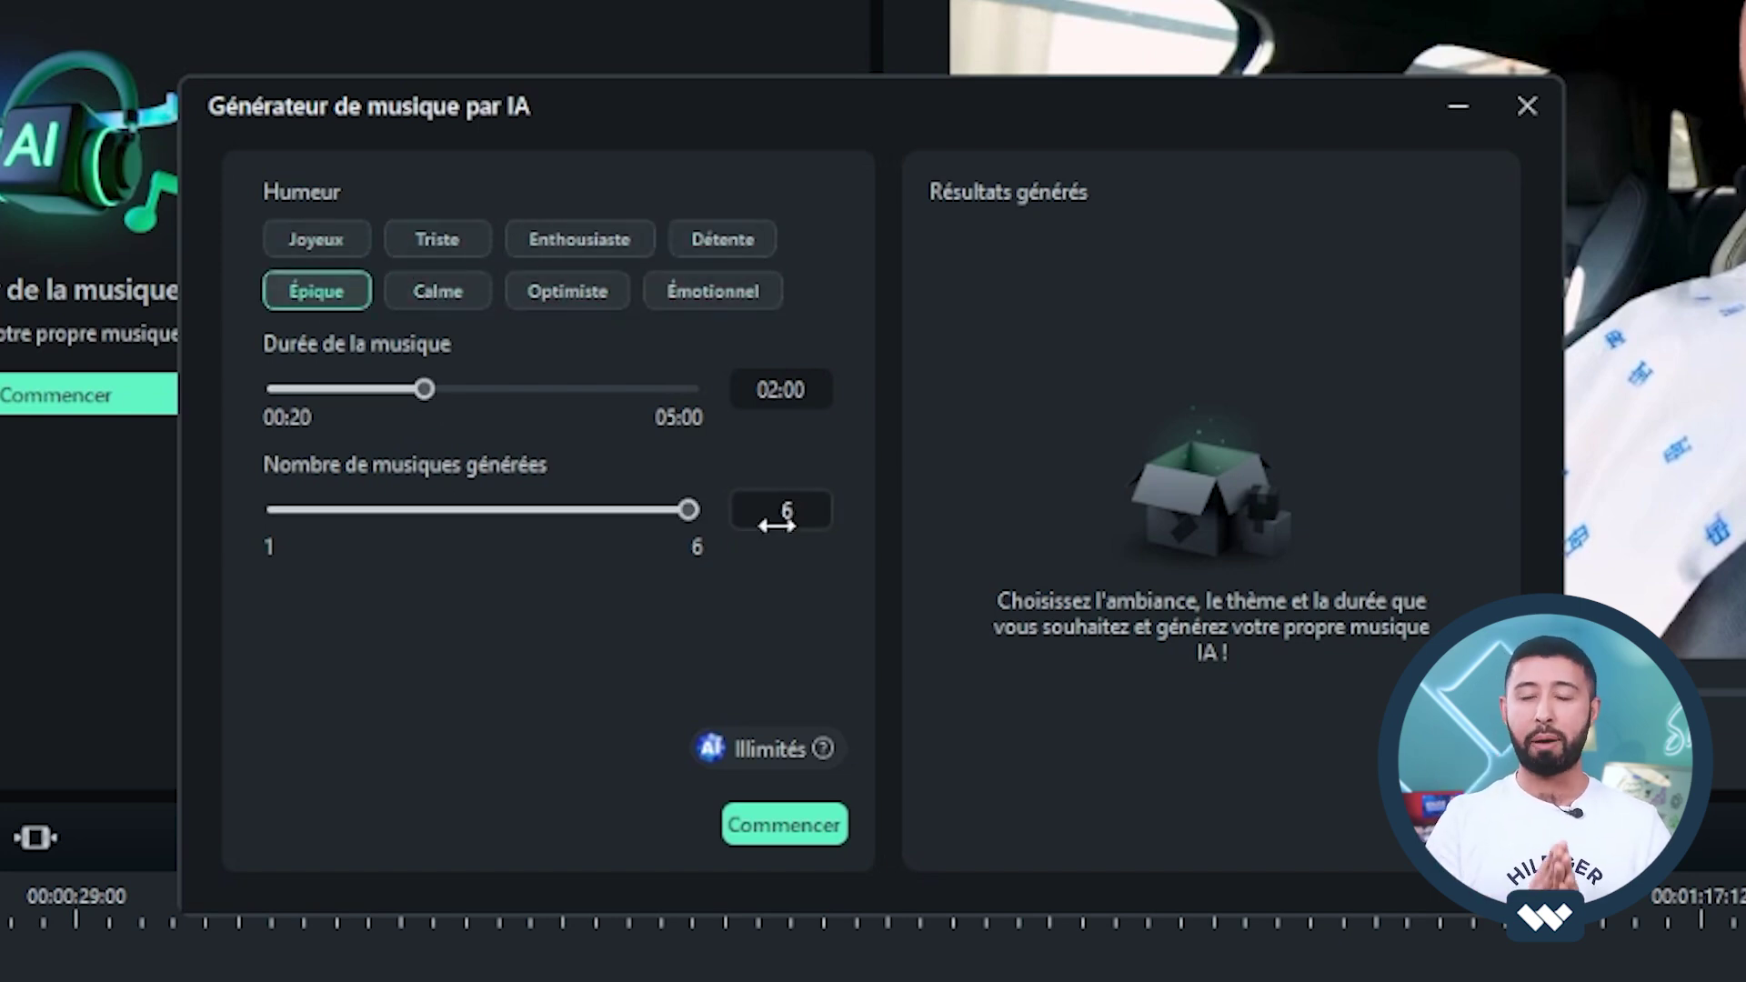
pyautogui.click(781, 827)
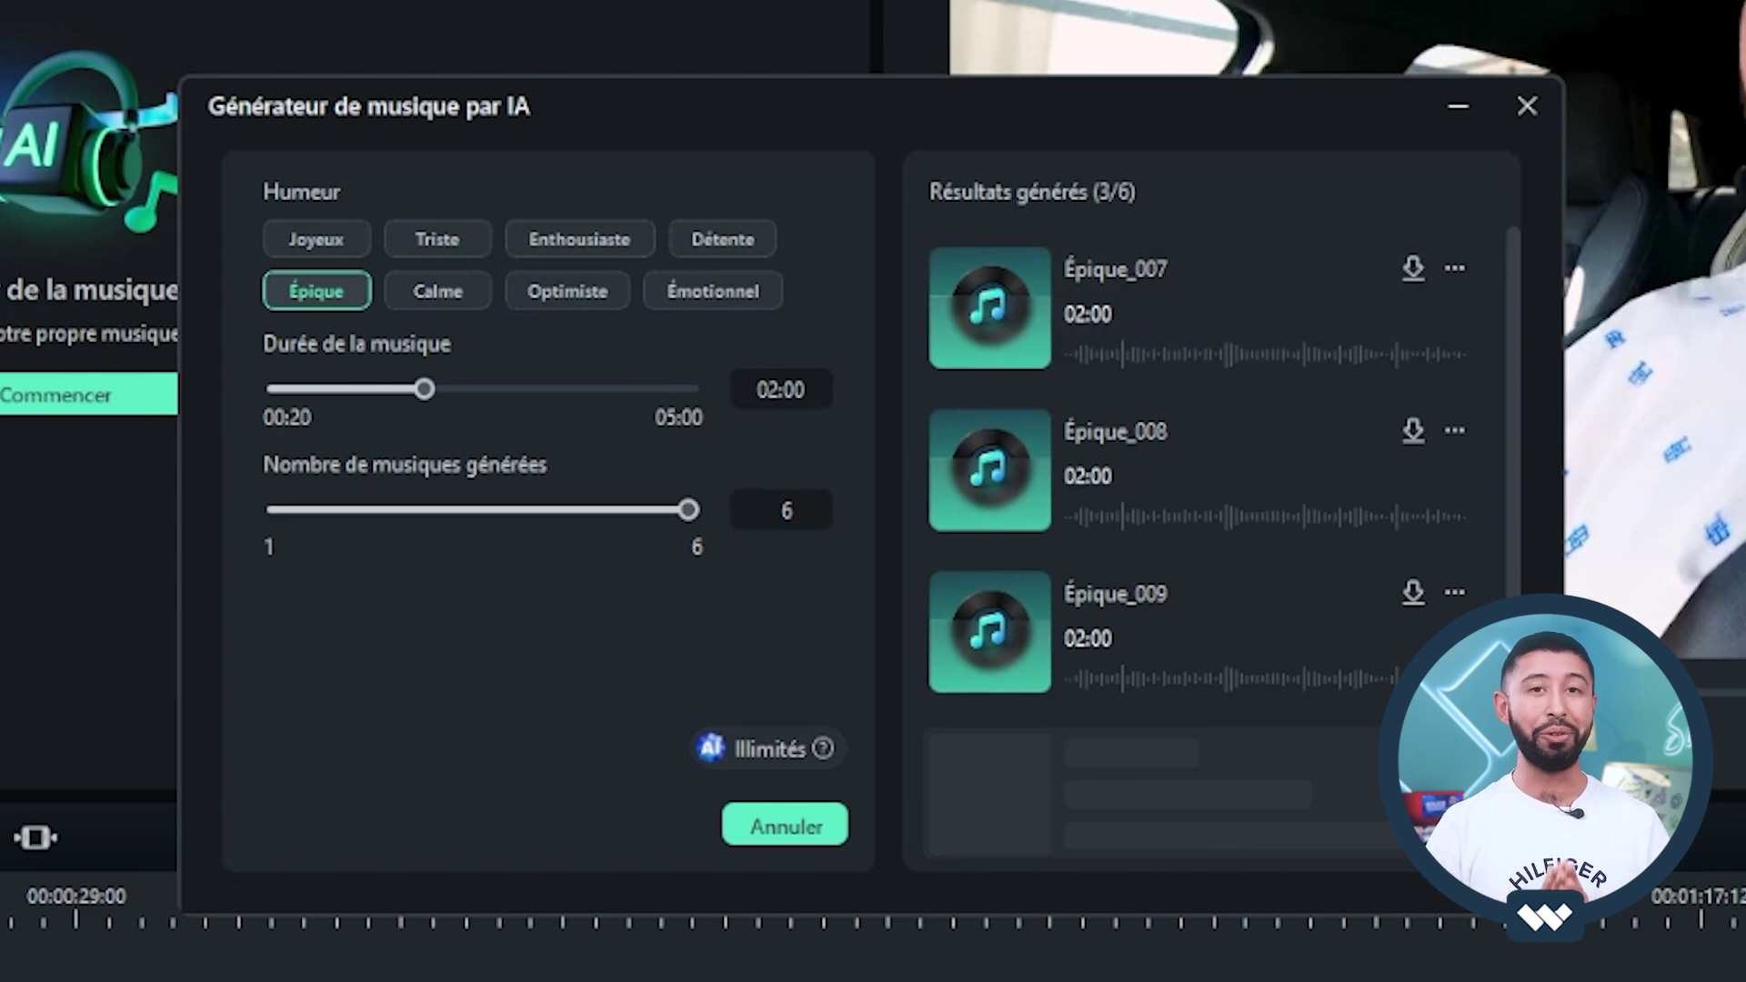
# Step: Preview the generated tracks Épique_007 to Épique_010, skipping ahead to different parts of the first three
pyautogui.click(994, 318)
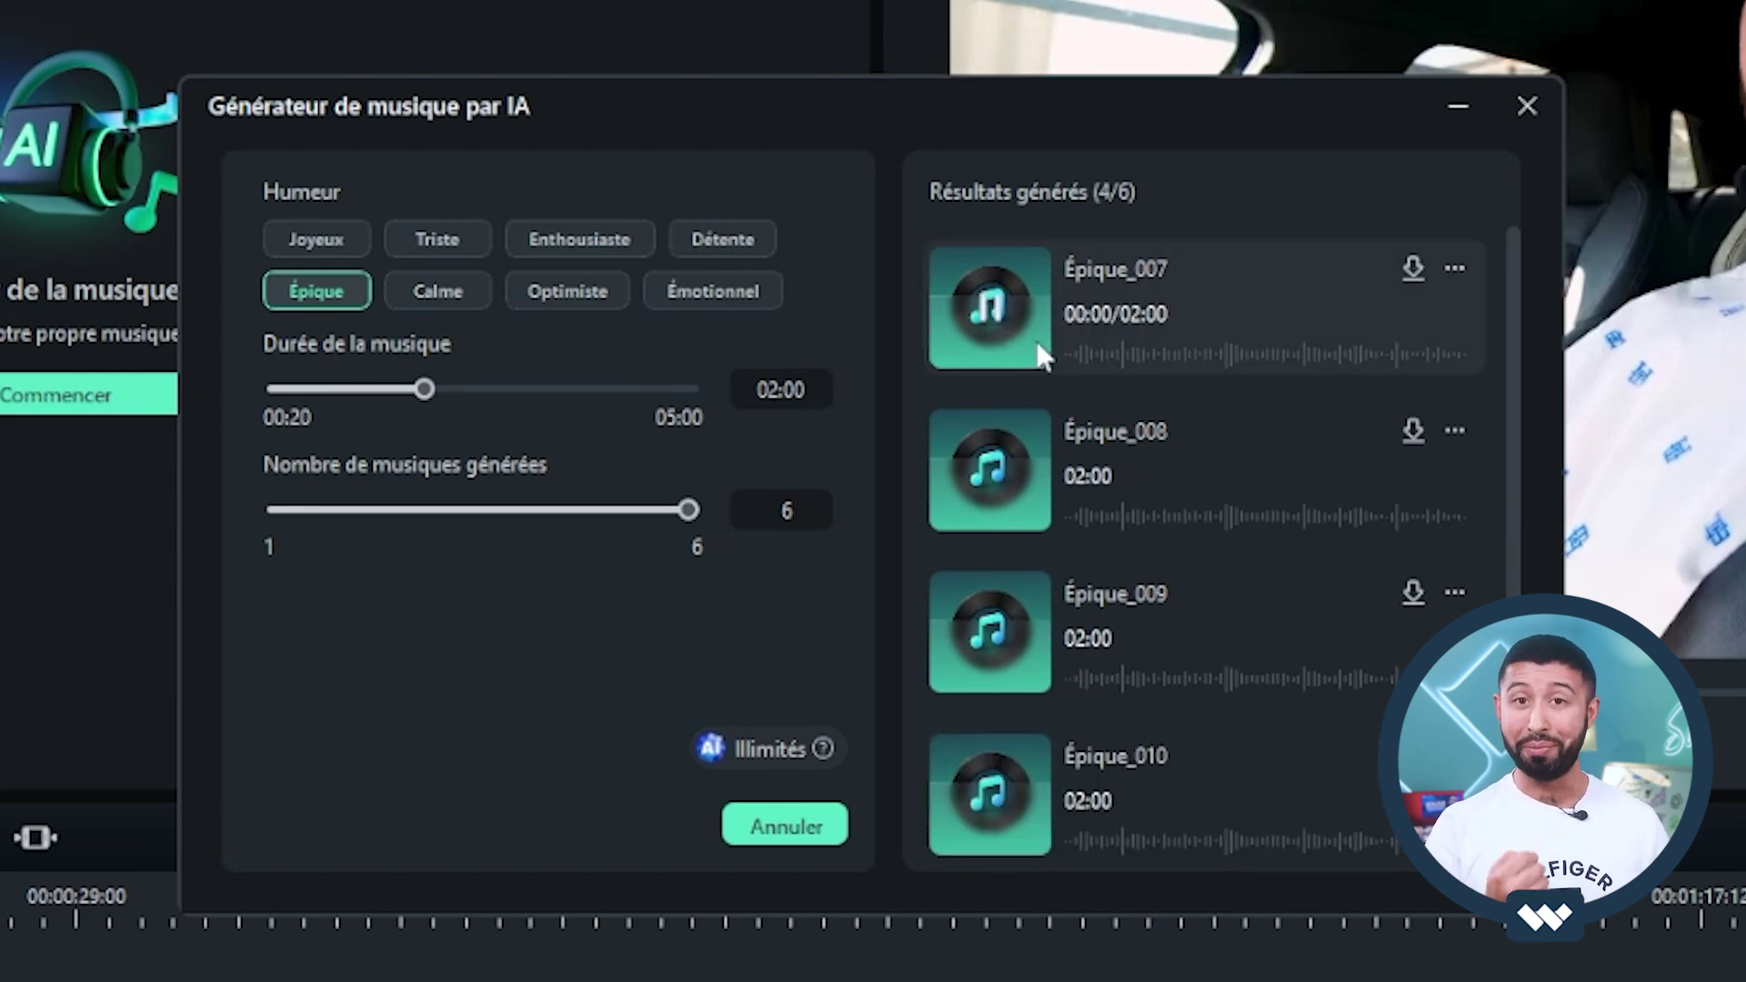
pyautogui.click(1143, 346)
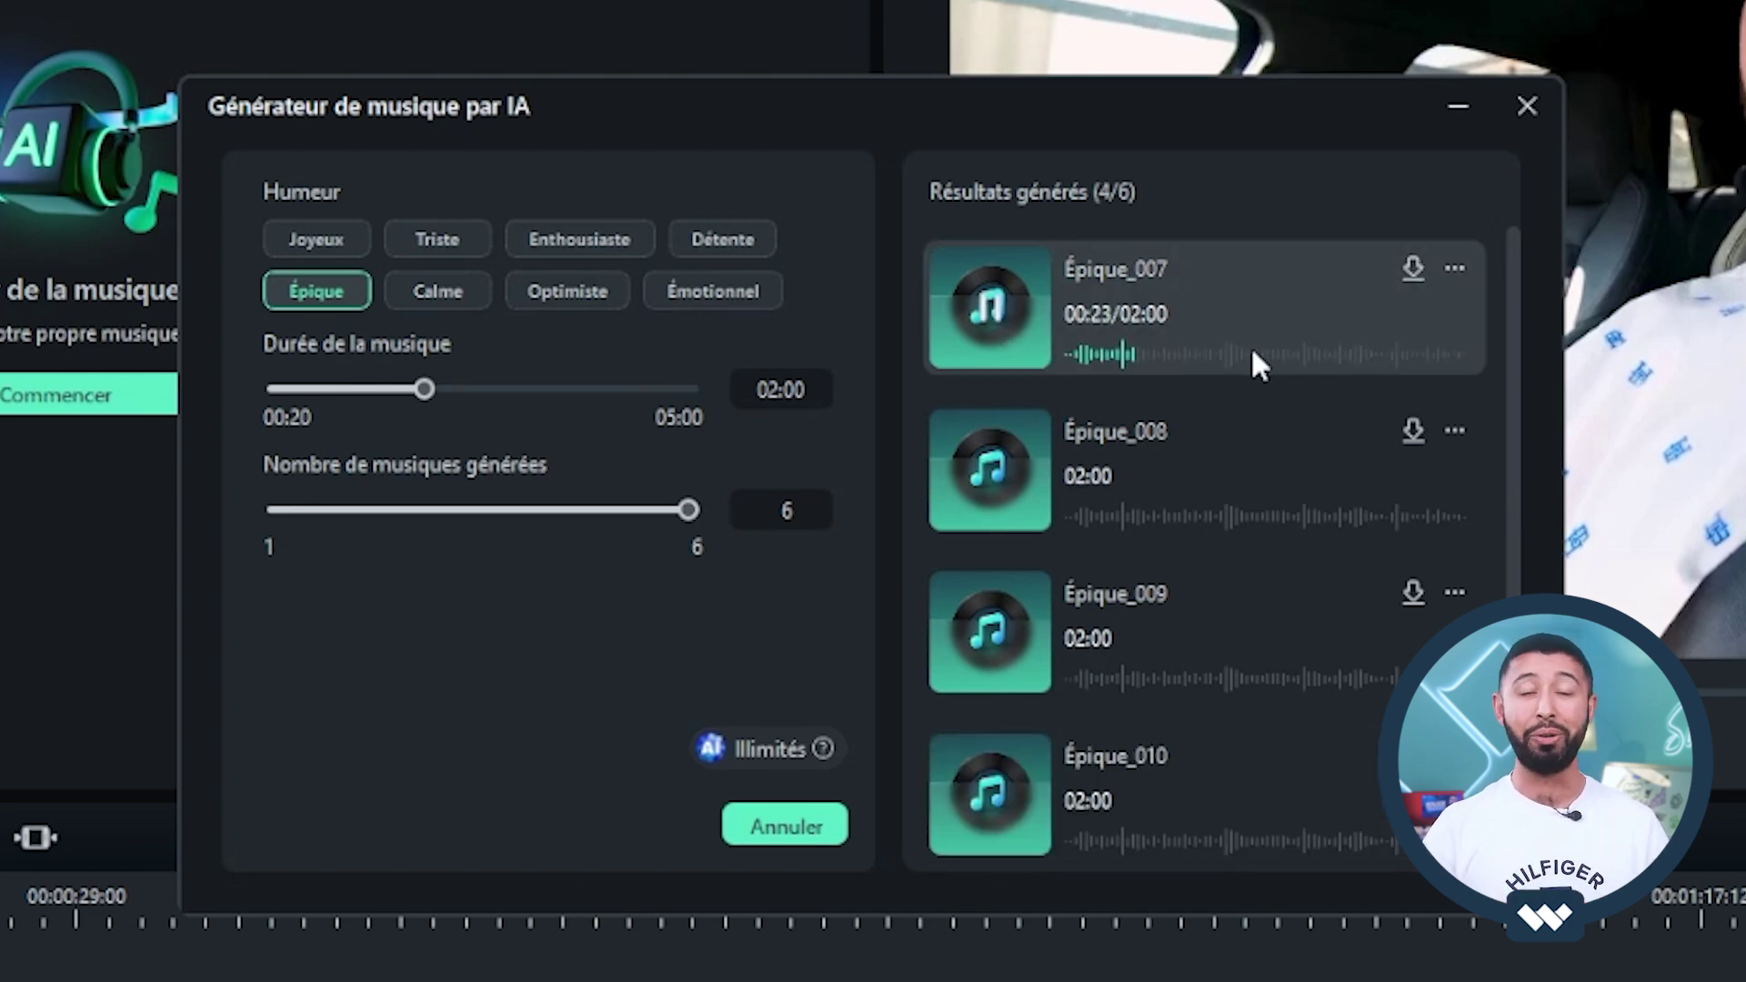
pyautogui.click(1278, 355)
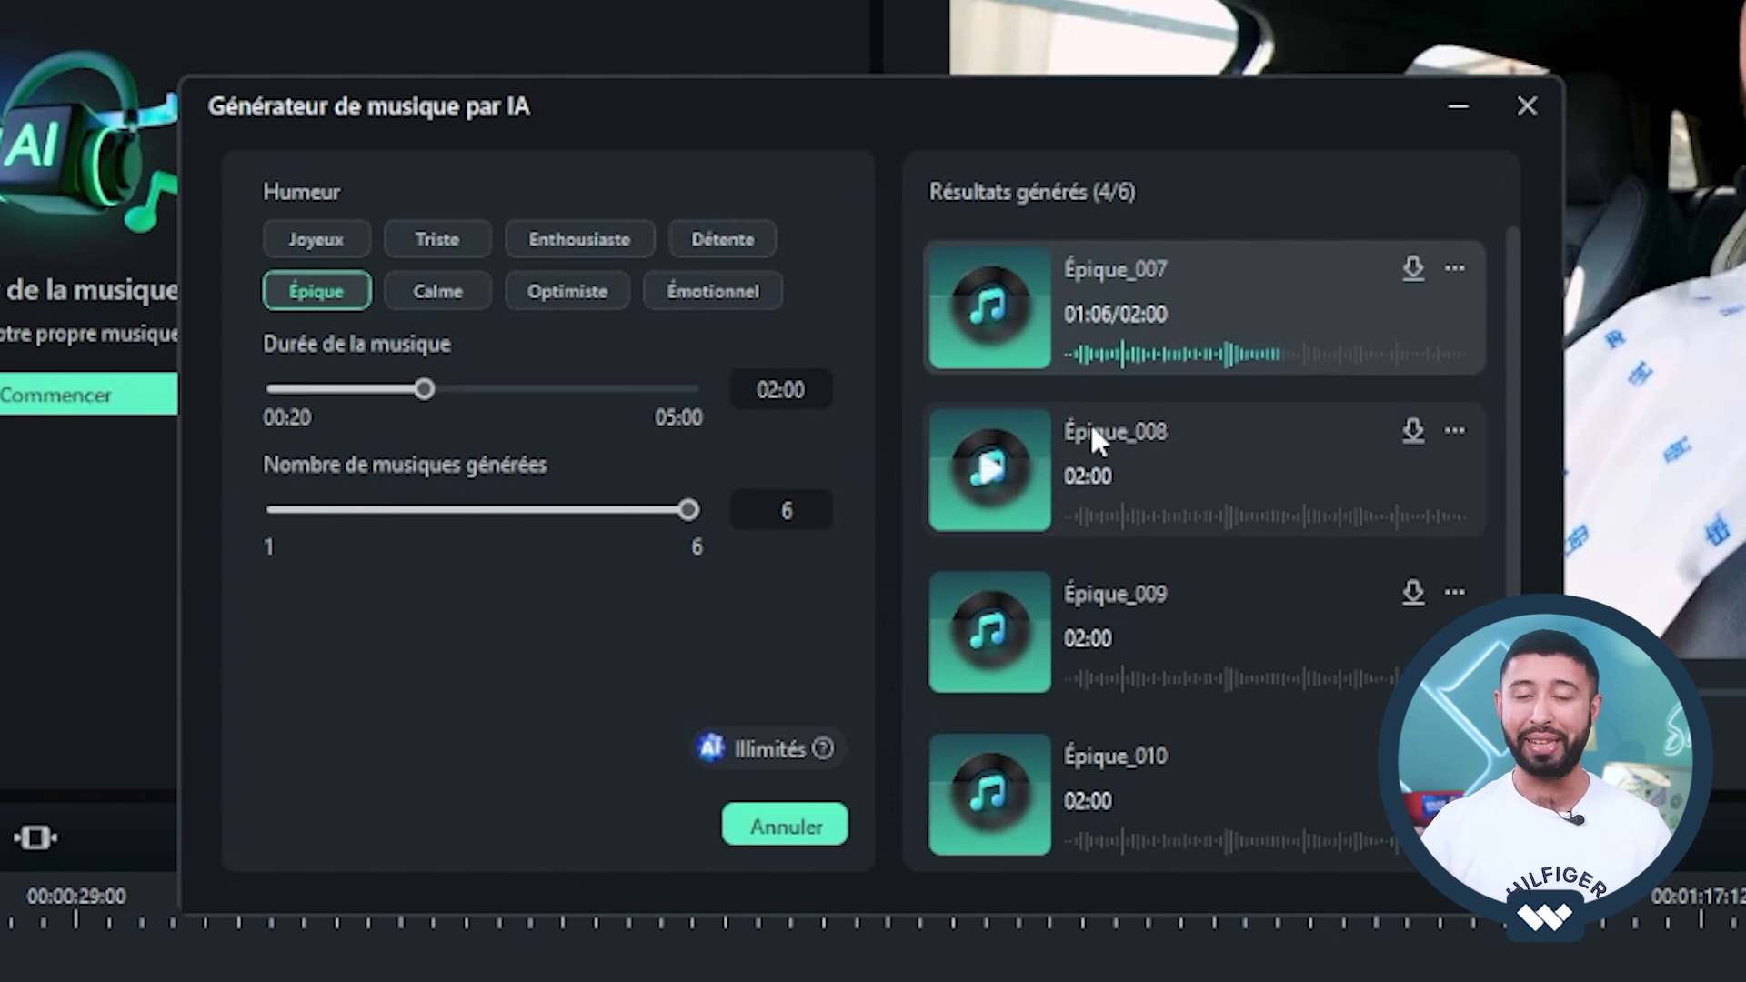
pyautogui.click(991, 468)
pyautogui.click(1148, 518)
pyautogui.click(1310, 517)
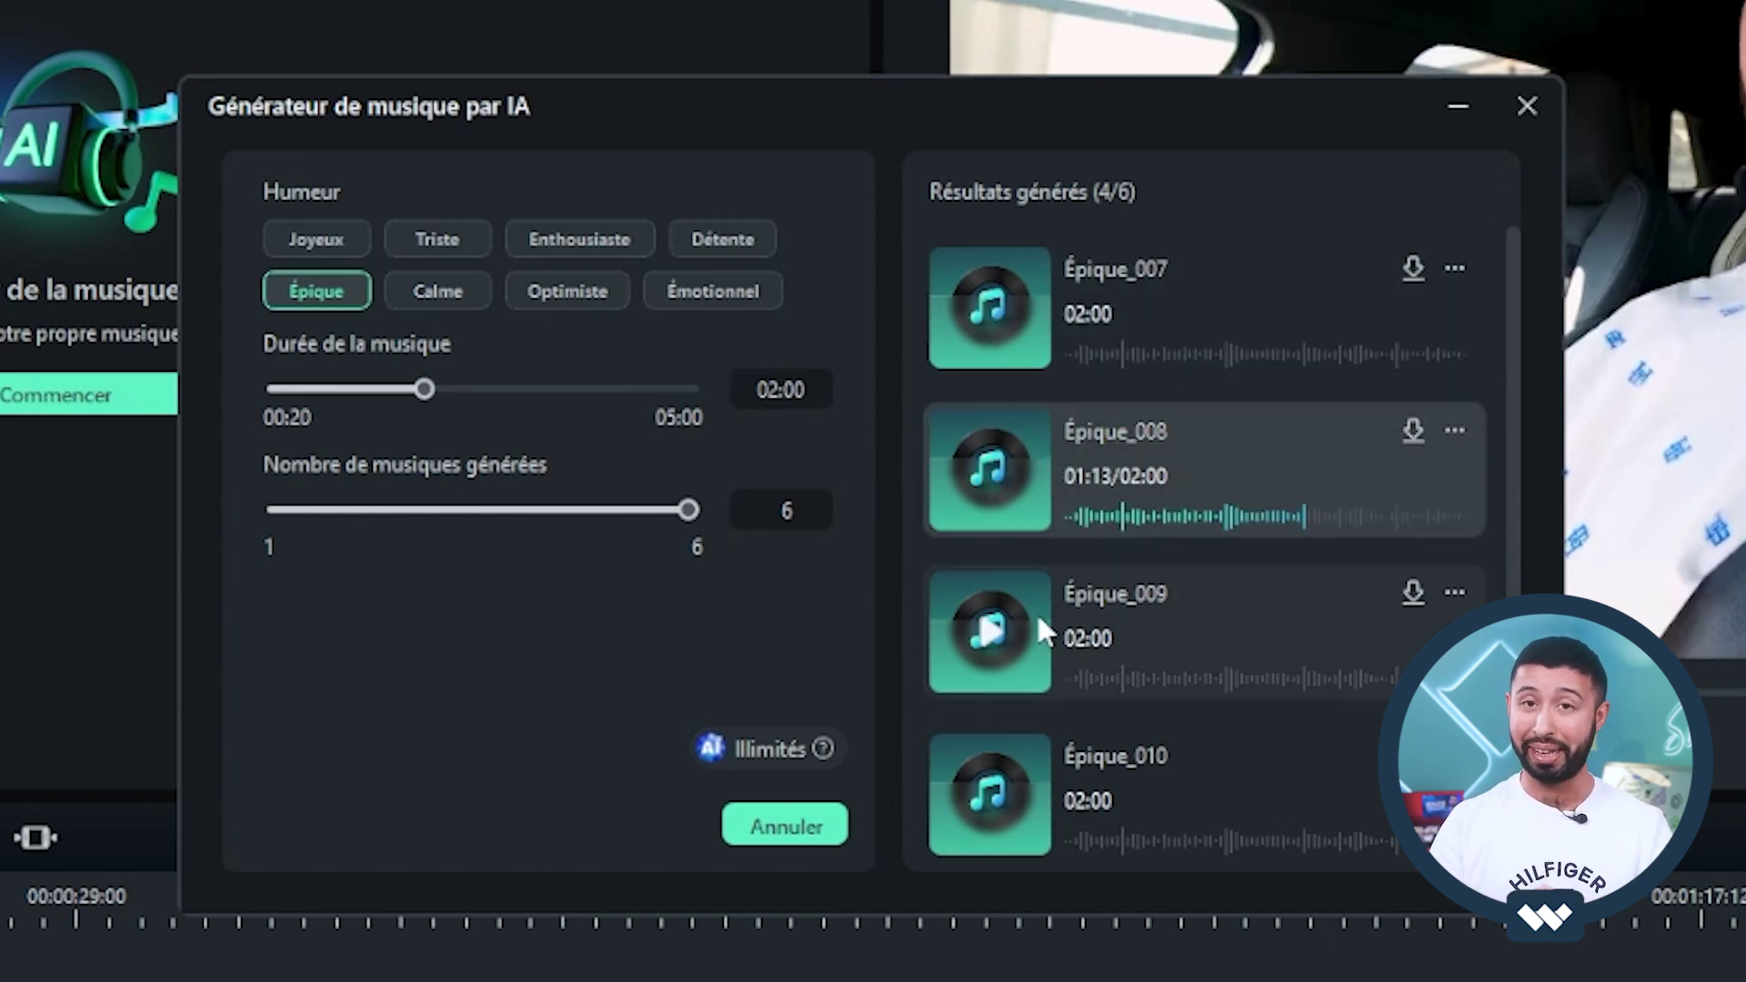
pyautogui.click(992, 641)
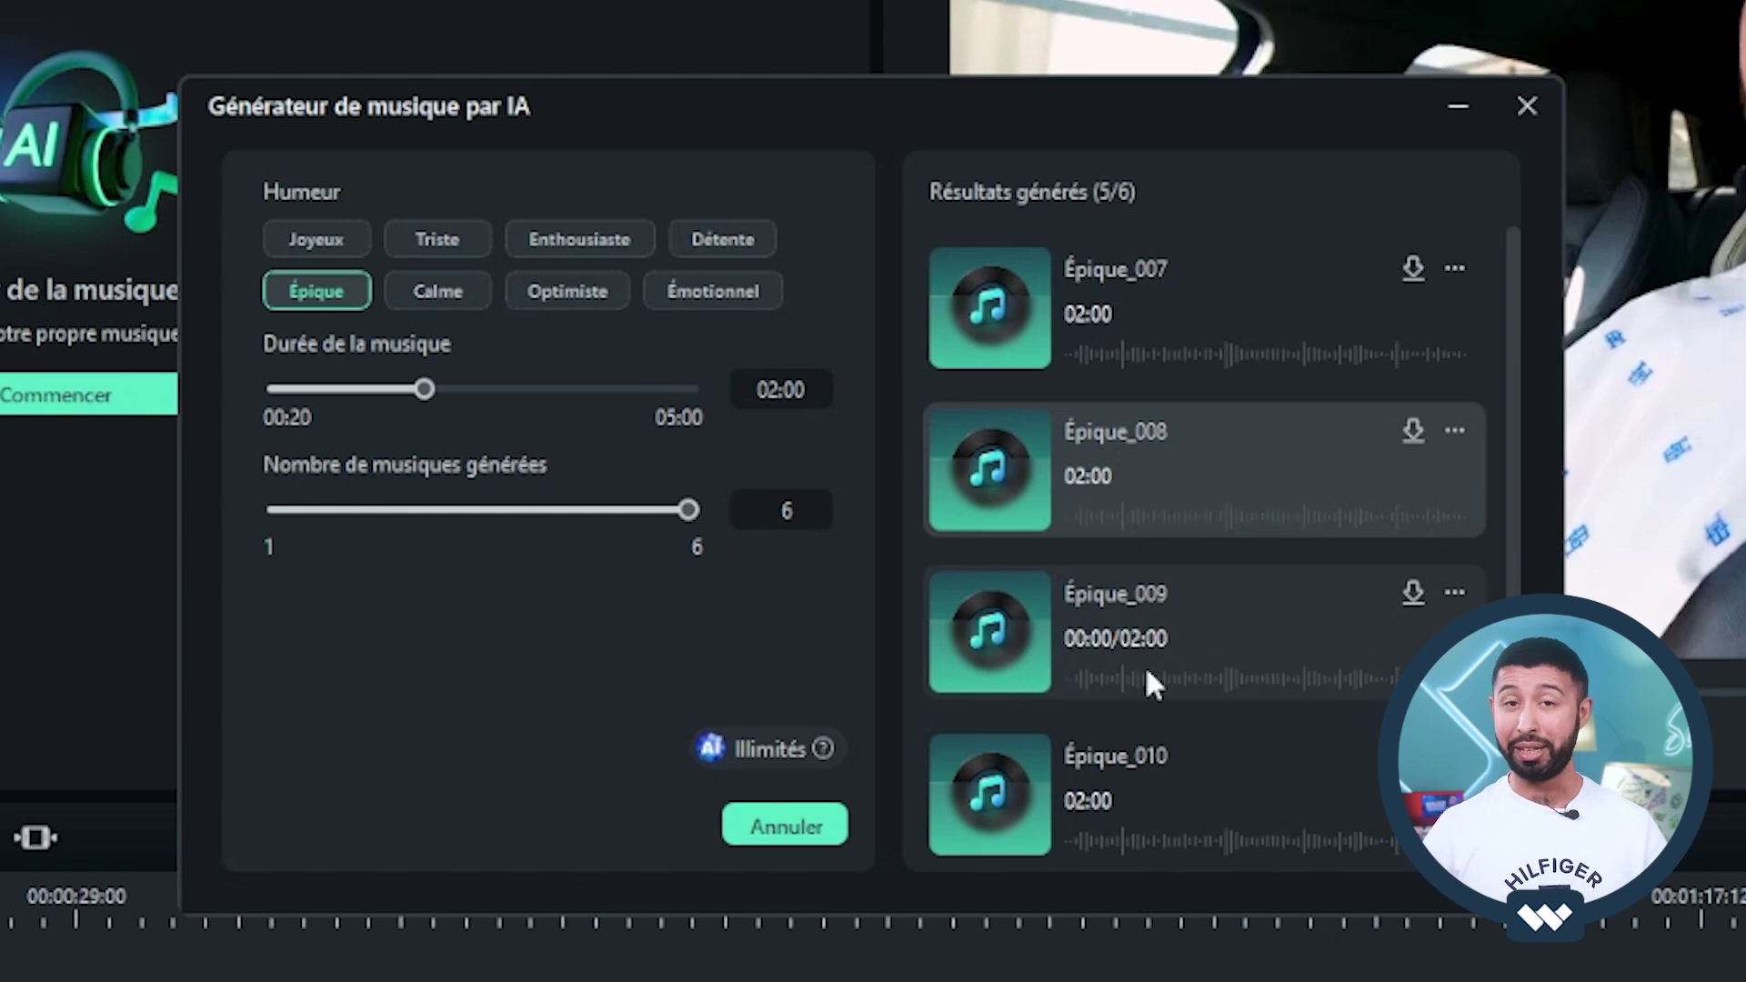
pyautogui.click(1171, 677)
pyautogui.click(1302, 677)
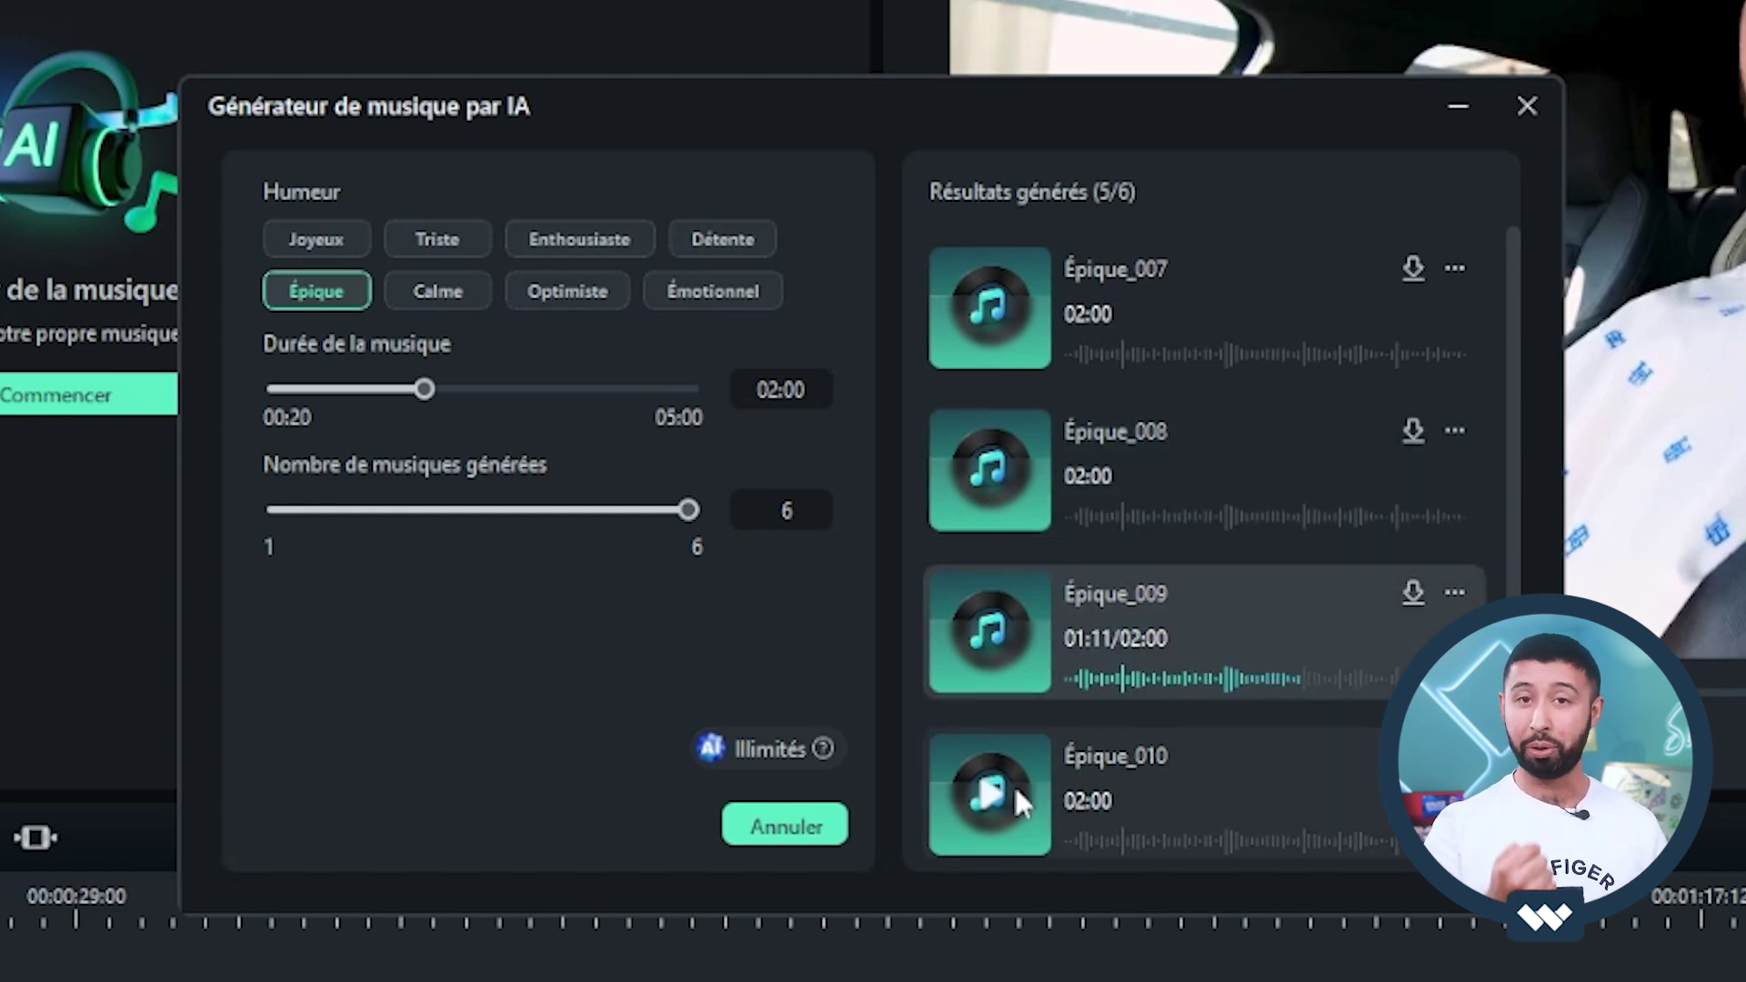
pyautogui.click(989, 793)
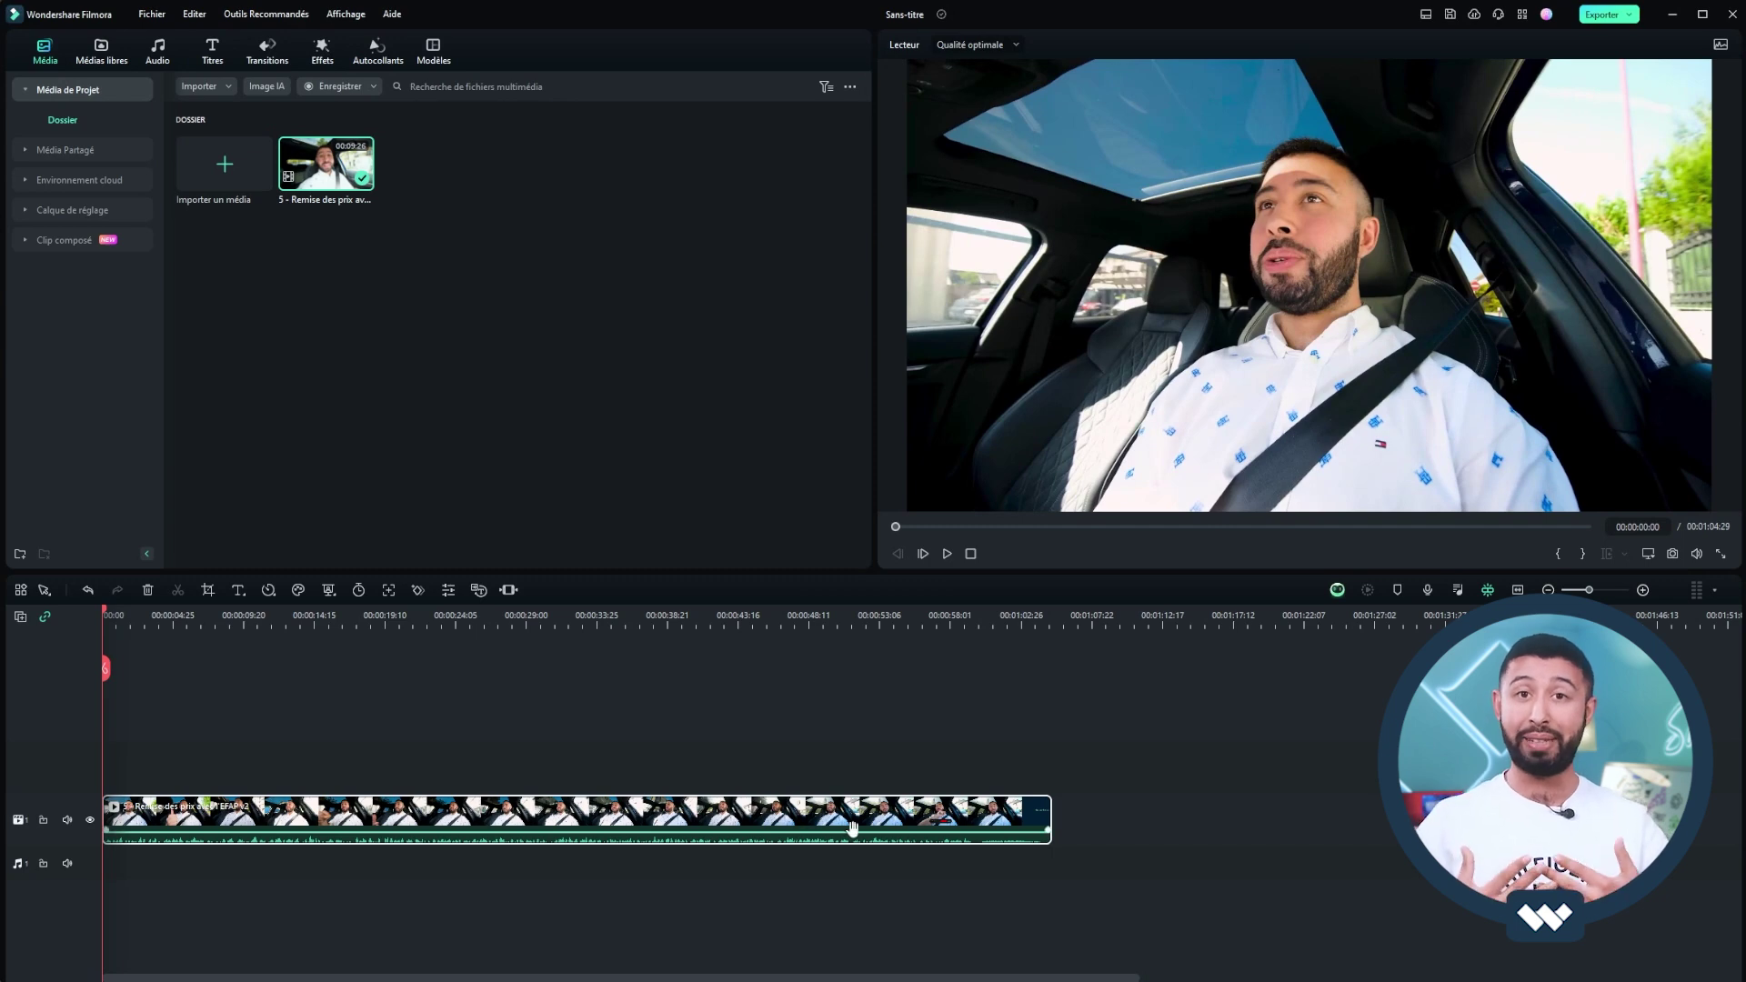
# Step: Move the playhead to 00:00:48:11 and run AI vocal removal (Suppression vocale par IA) on the timeline's video clip
pyautogui.moveTo(104, 615); pyautogui.dragTo(808, 638)
pyautogui.rightClick(675, 824)
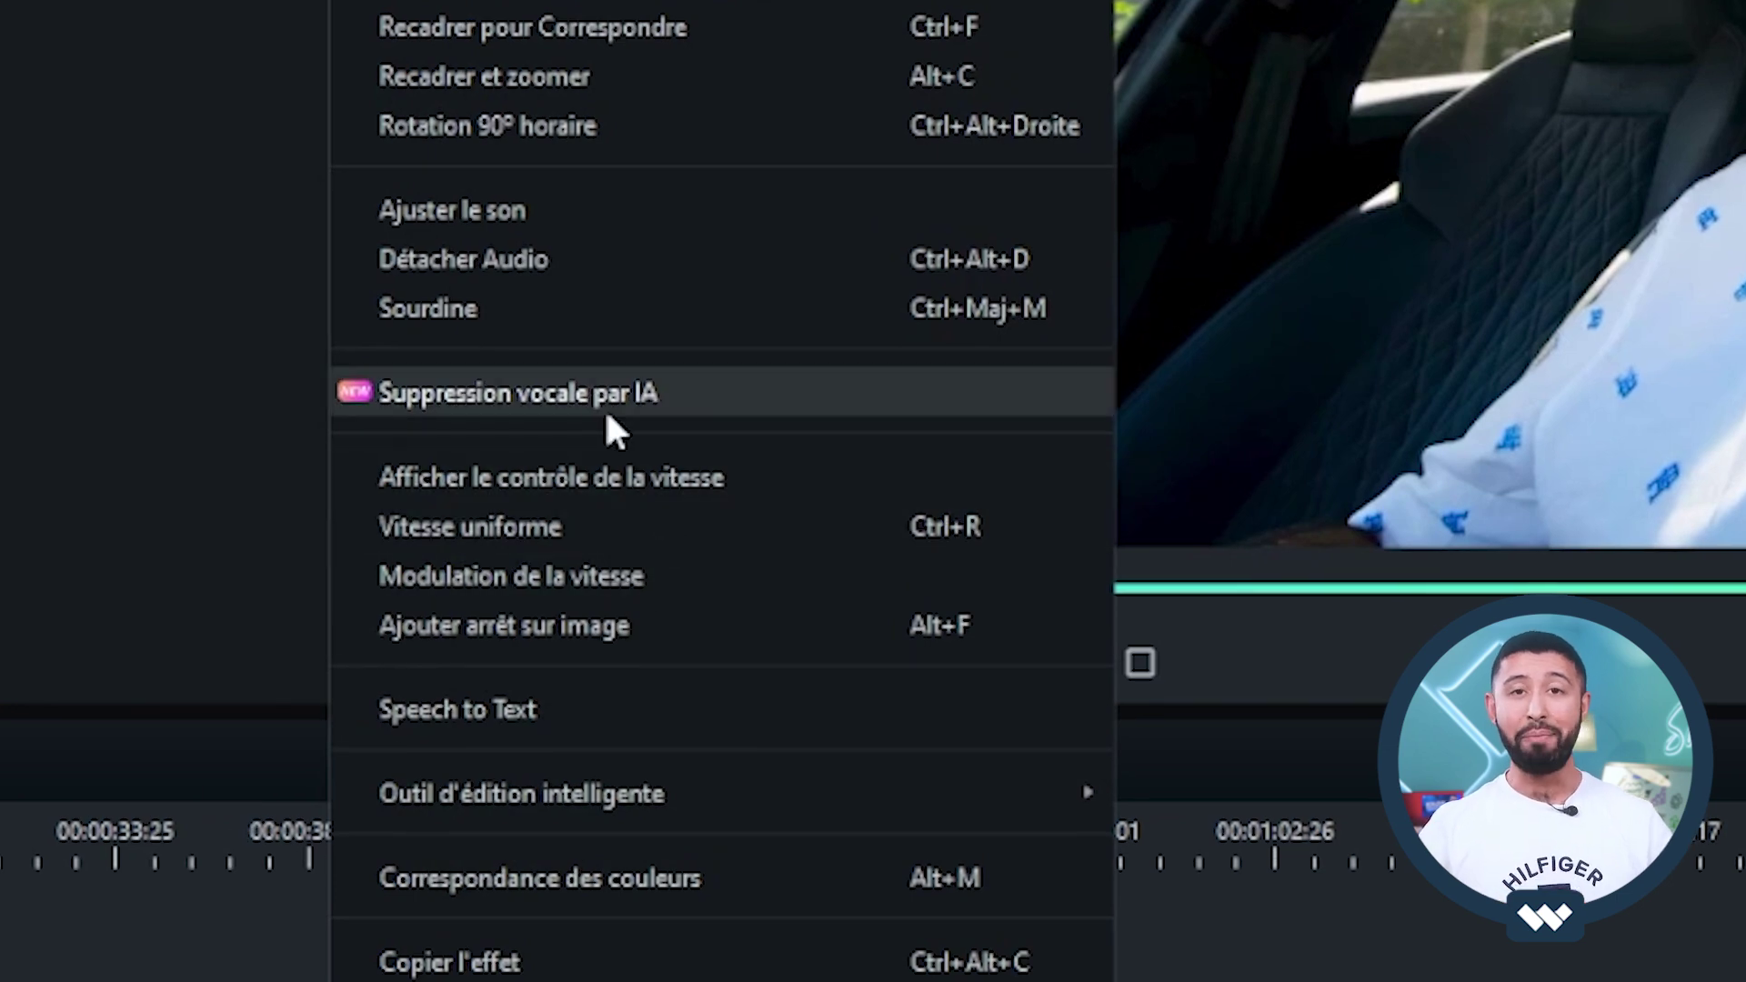
pyautogui.click(742, 396)
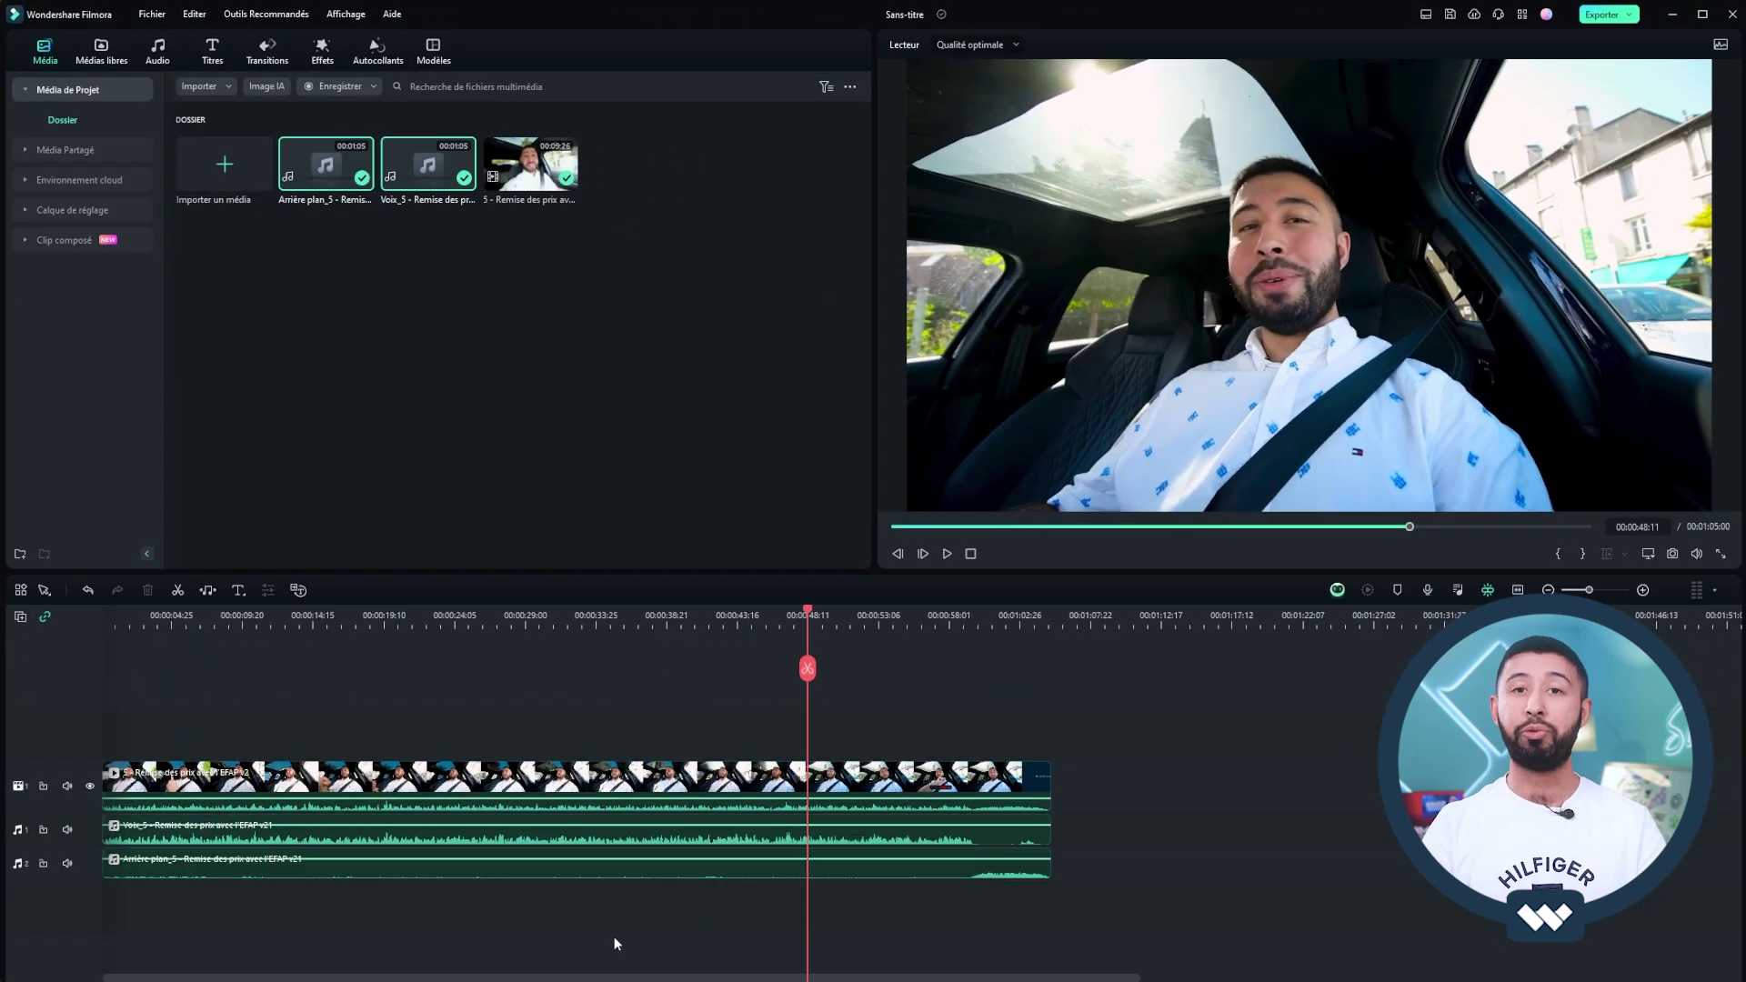
# Step: Detach the original audio from the video clip onto its own audio track
pyautogui.moveTo(601, 980); pyautogui.dragTo(334, 960)
pyautogui.click(166, 808)
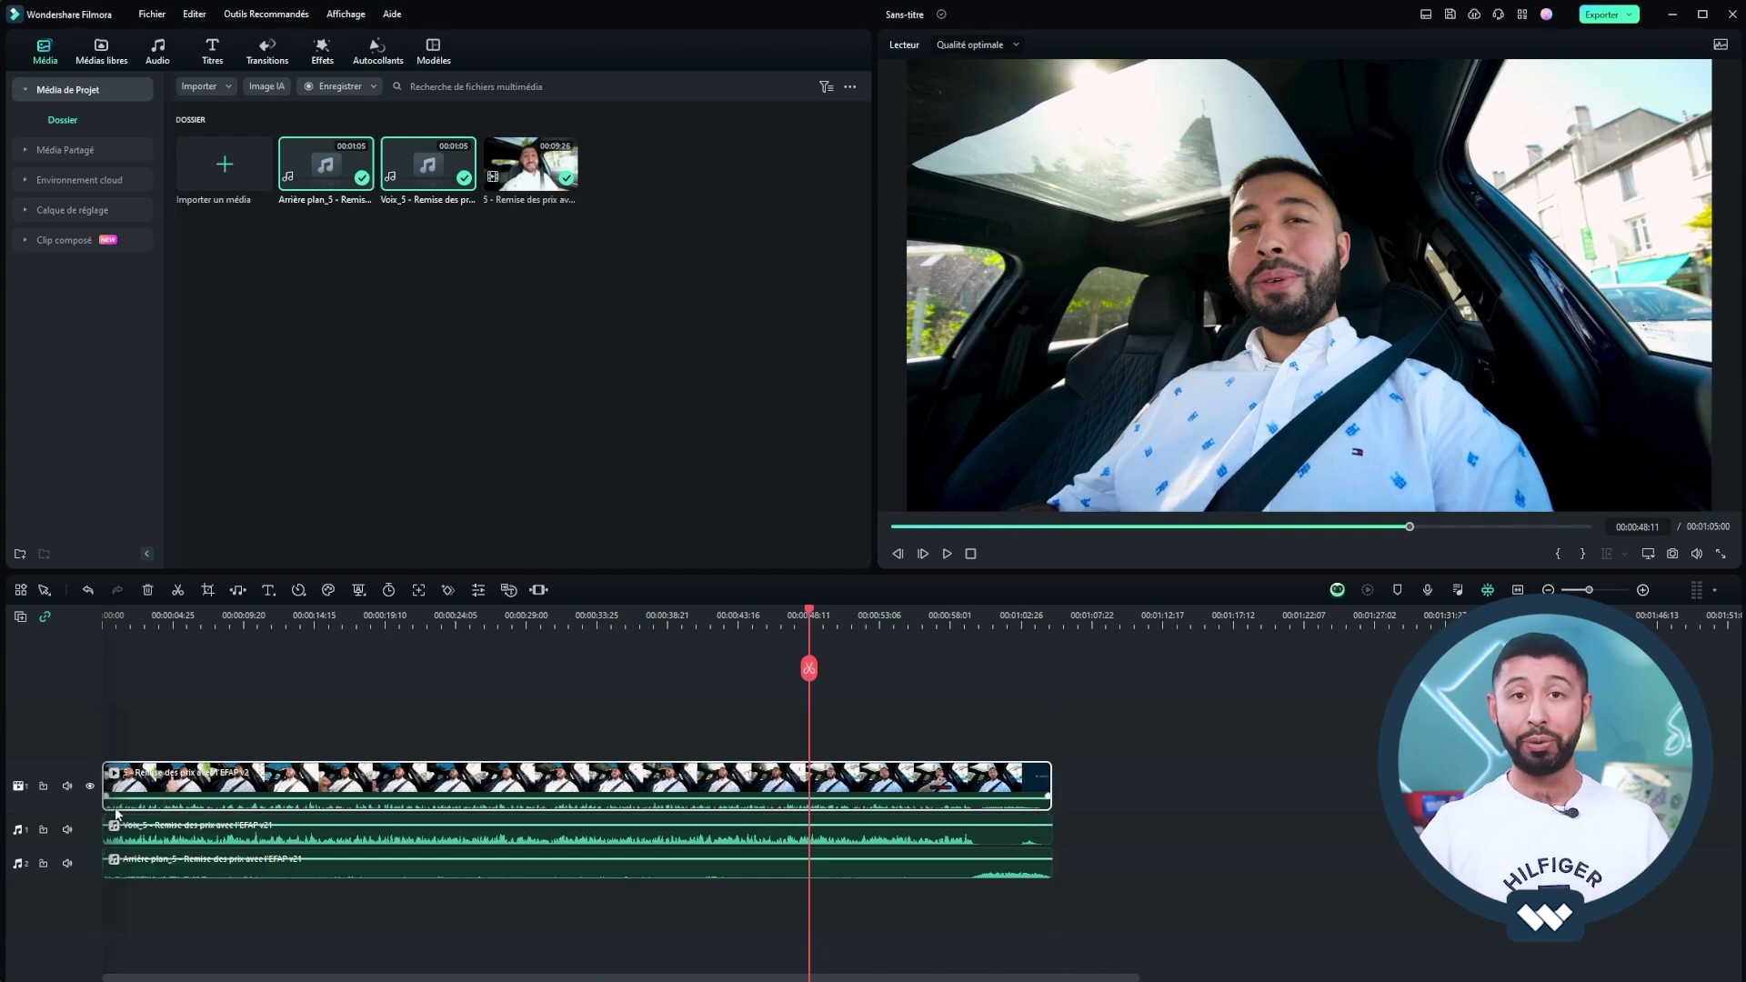
pyautogui.rightClick(675, 788)
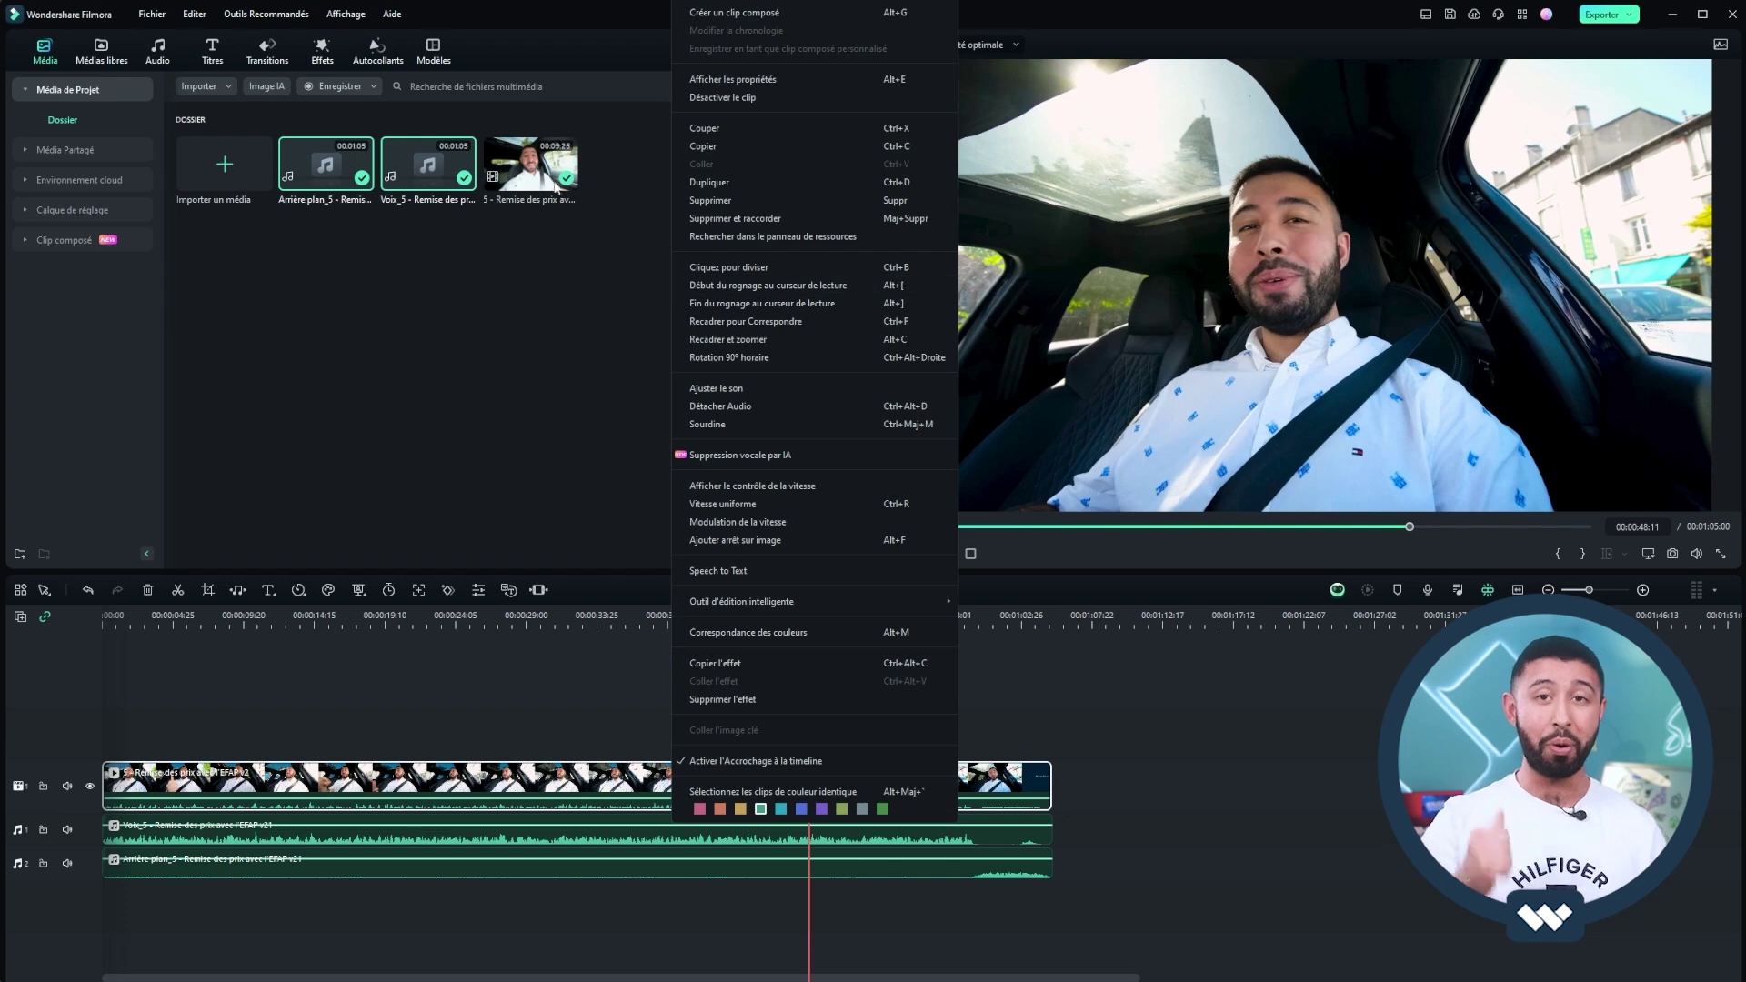
pyautogui.click(718, 405)
# Step: Move the separated Voix_5 audio clip beyond the end of the video clip and return the playhead to the timeline start
pyautogui.moveTo(223, 806); pyautogui.dragTo(1148, 793)
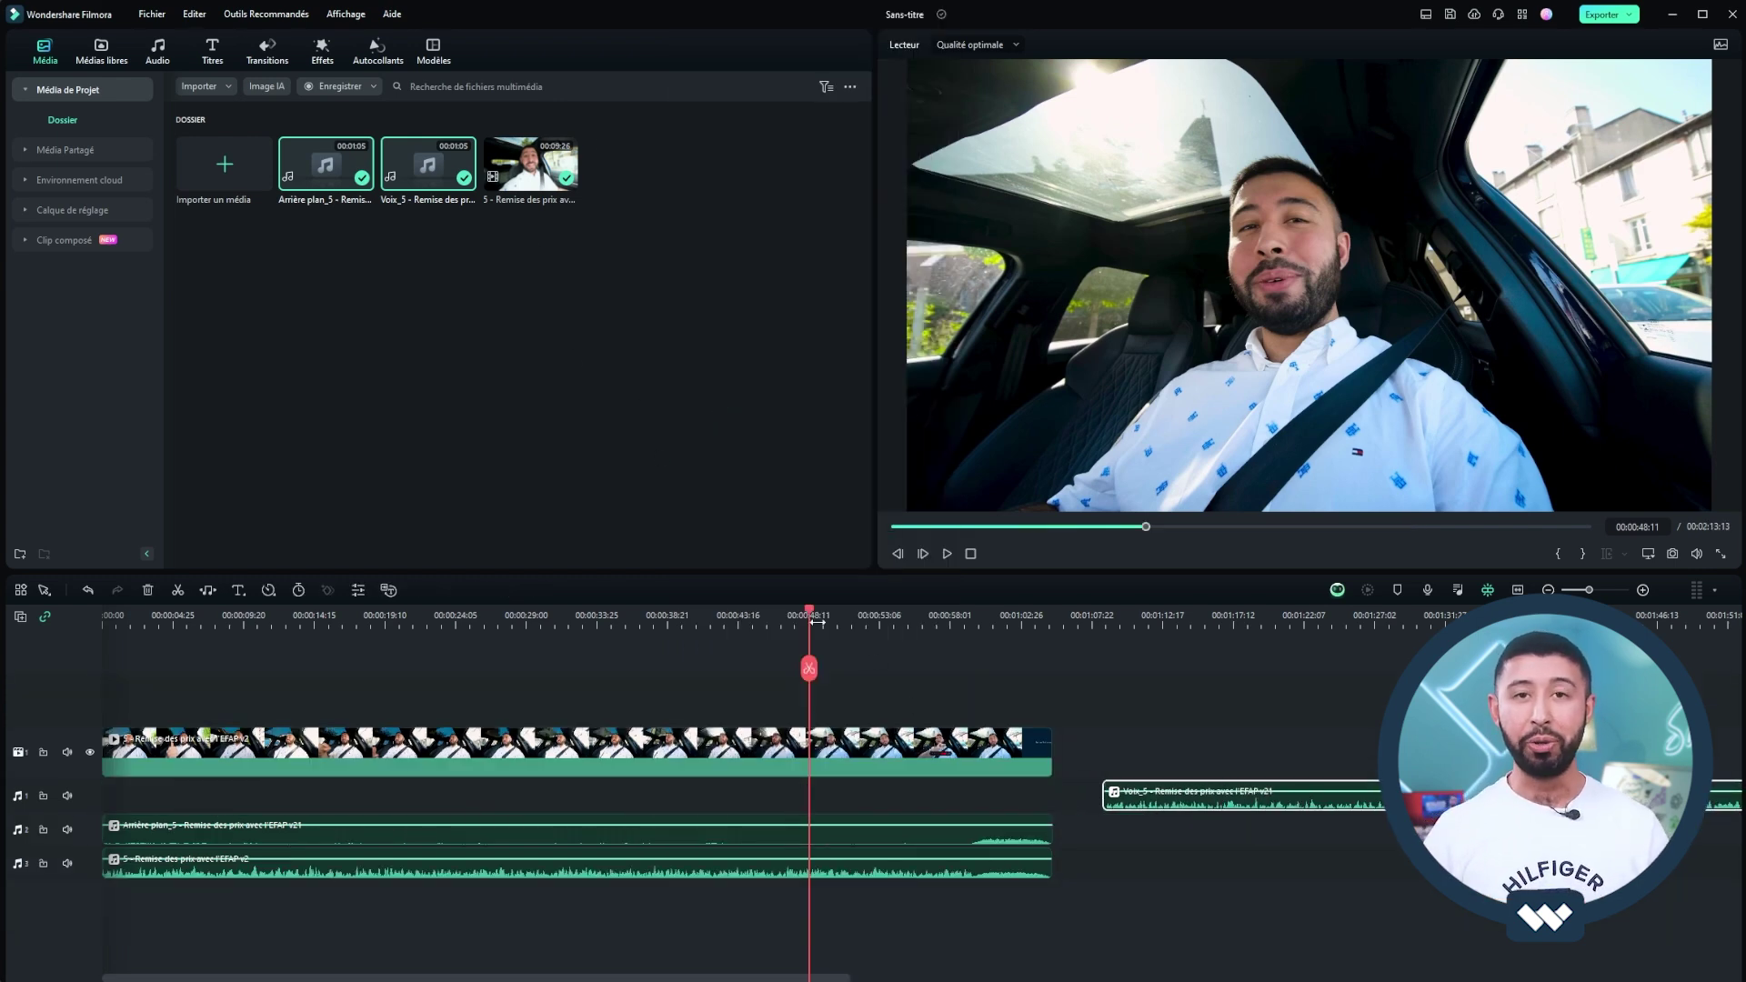
pyautogui.moveTo(809, 617); pyautogui.dragTo(96, 687)
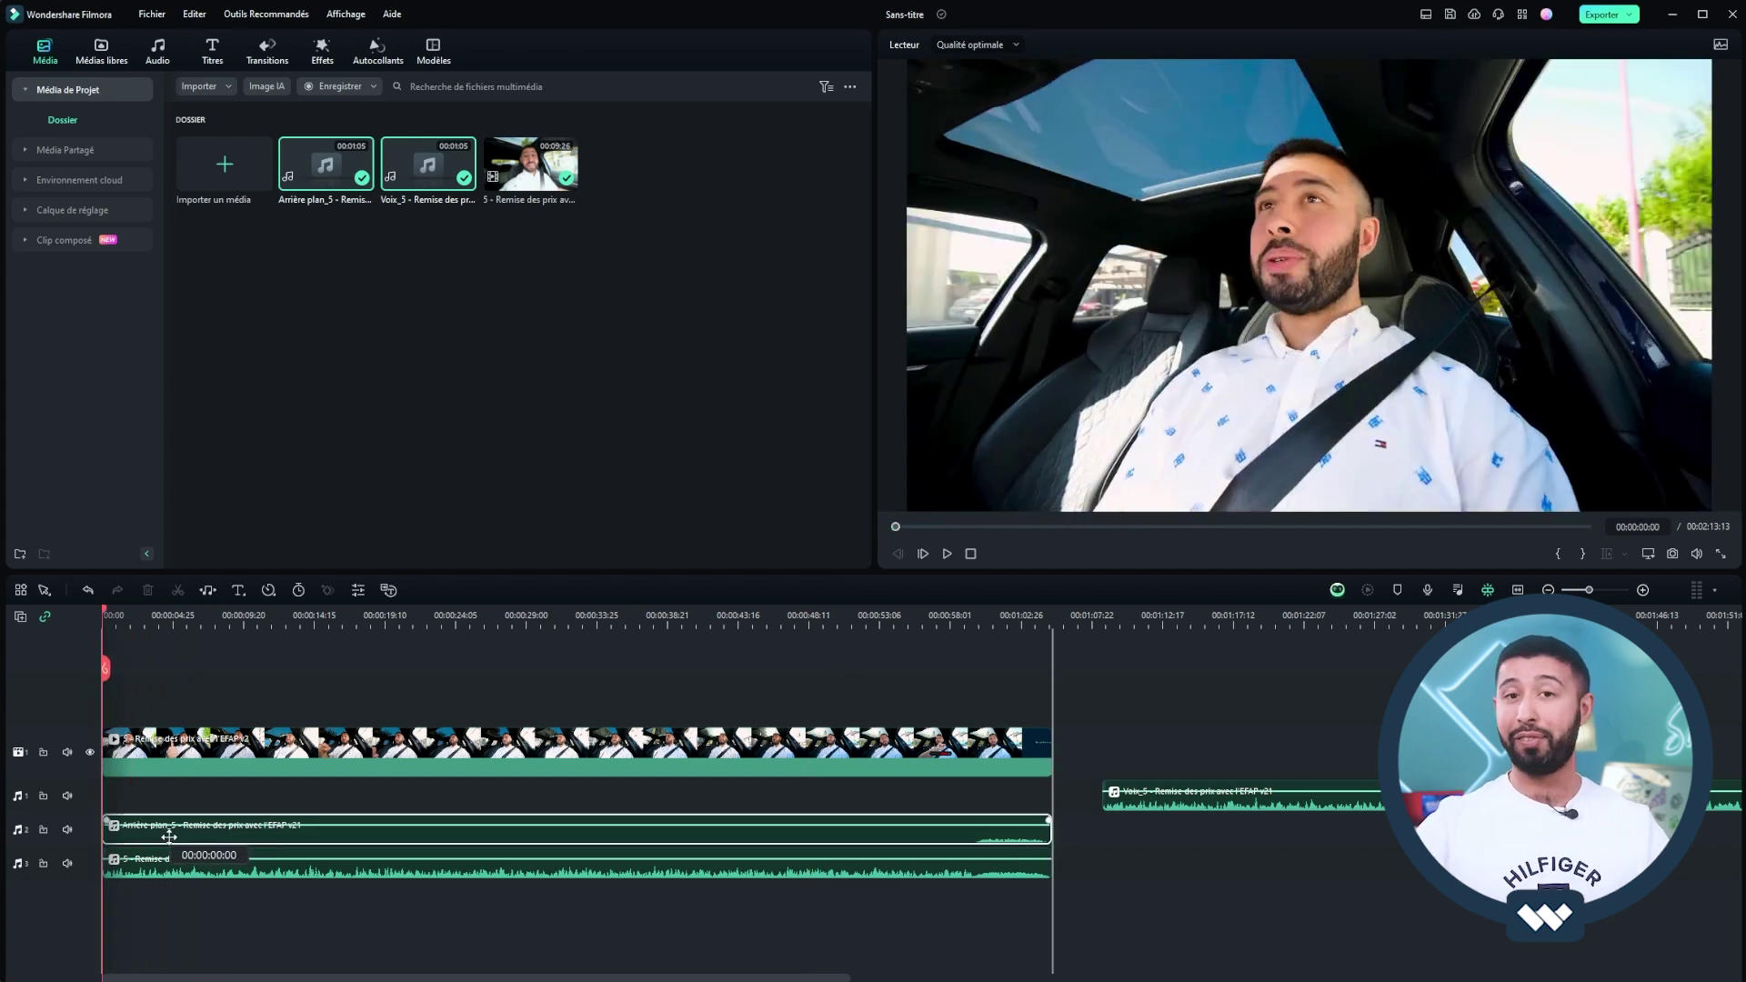
pyautogui.moveTo(174, 870); pyautogui.dragTo(182, 870)
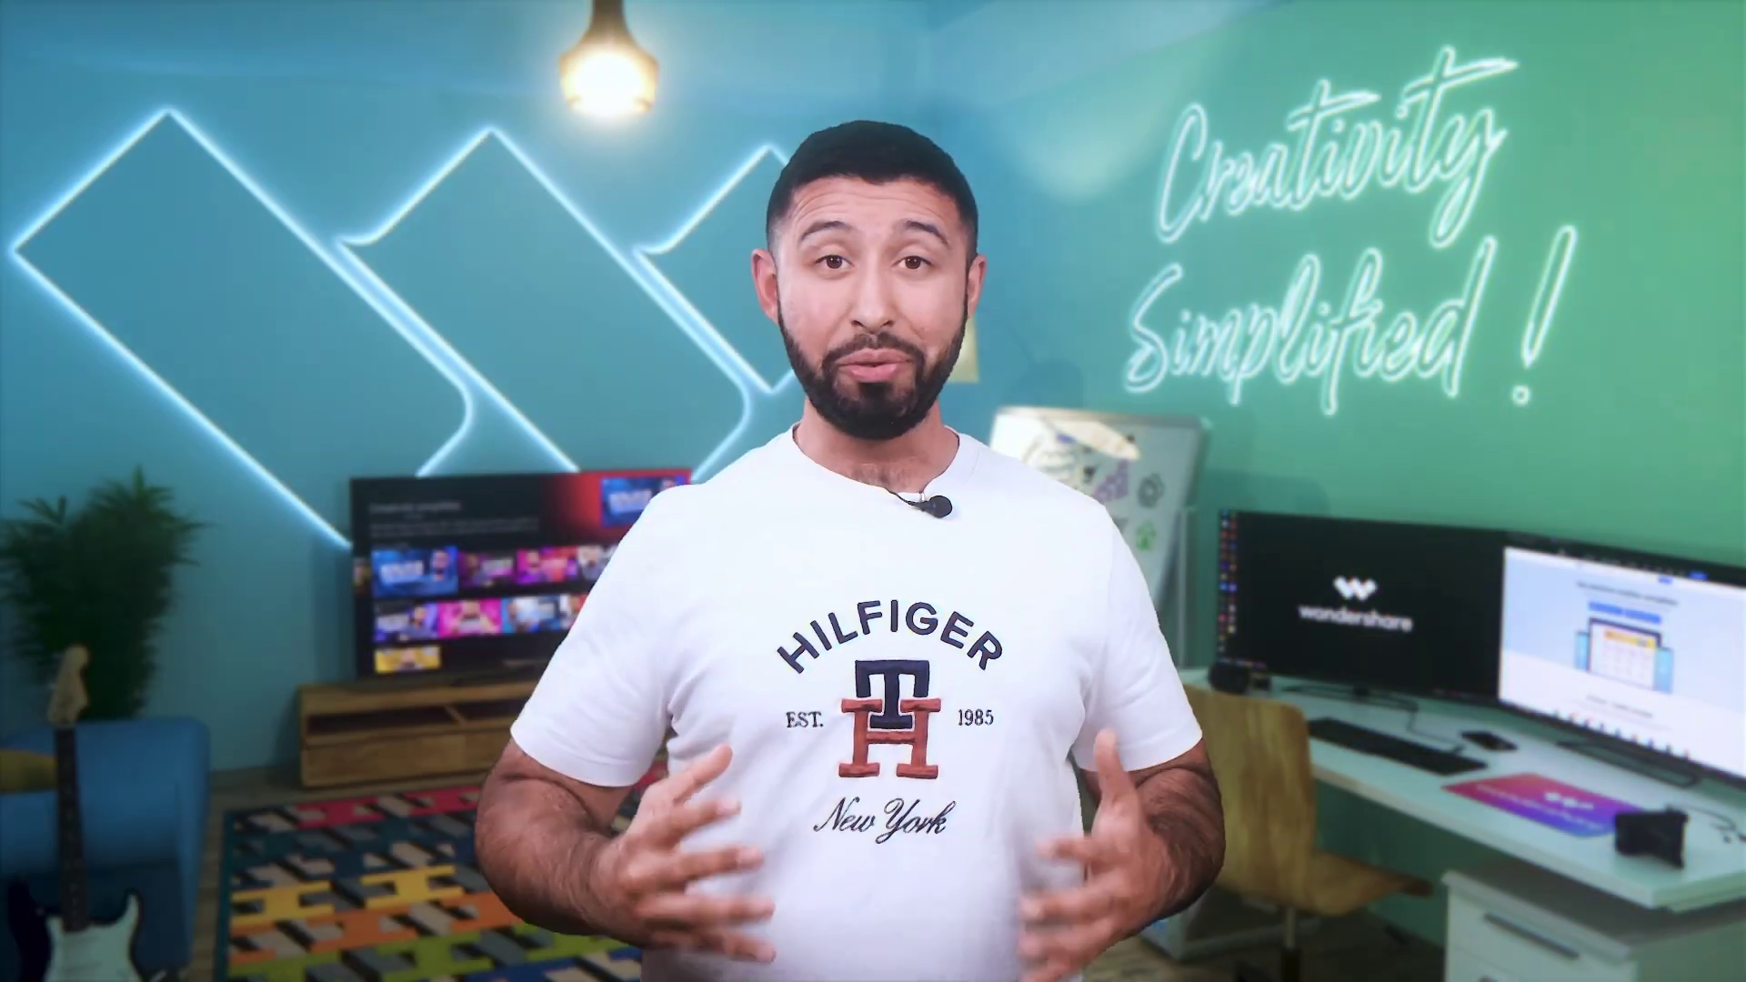